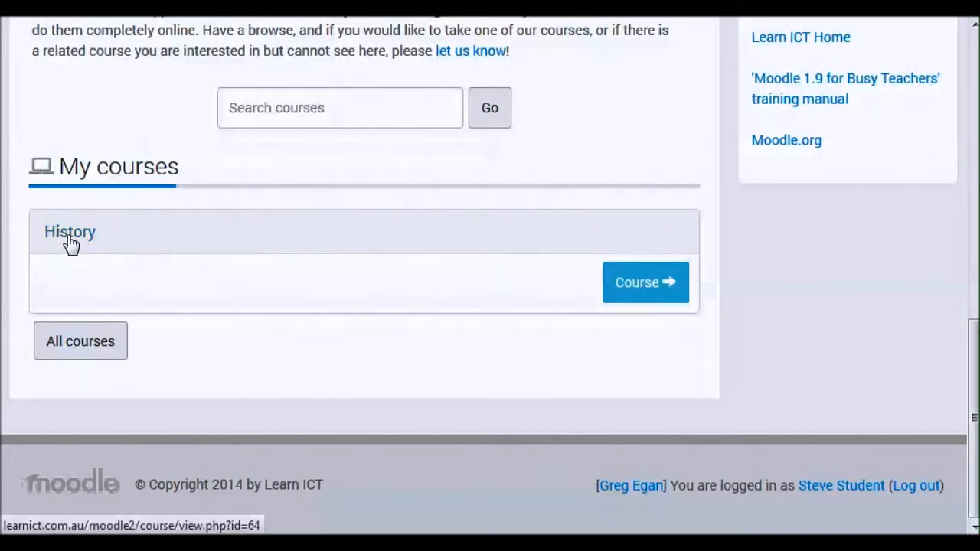
- Open the History course and go to its section The Vikings
left_click(650, 297)
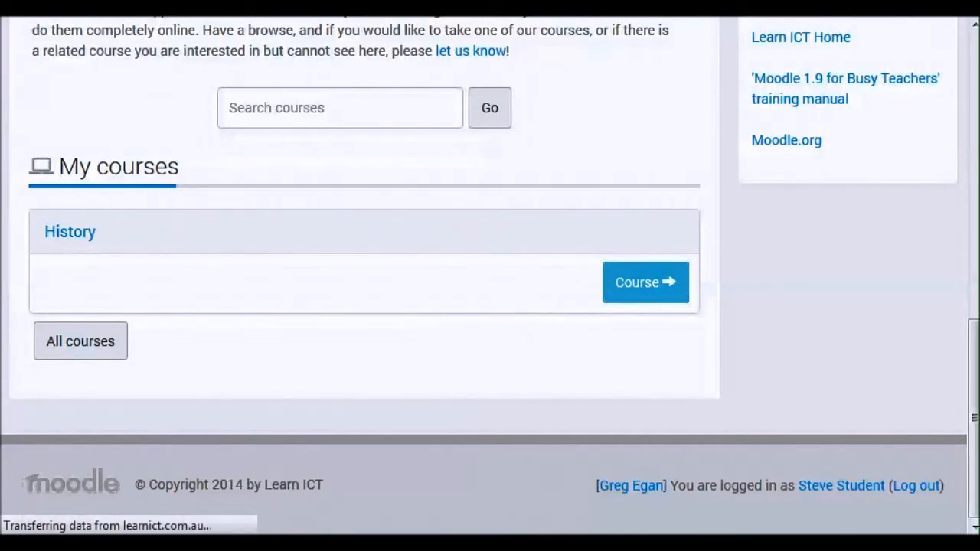
scroll(527, 245, "down", 3)
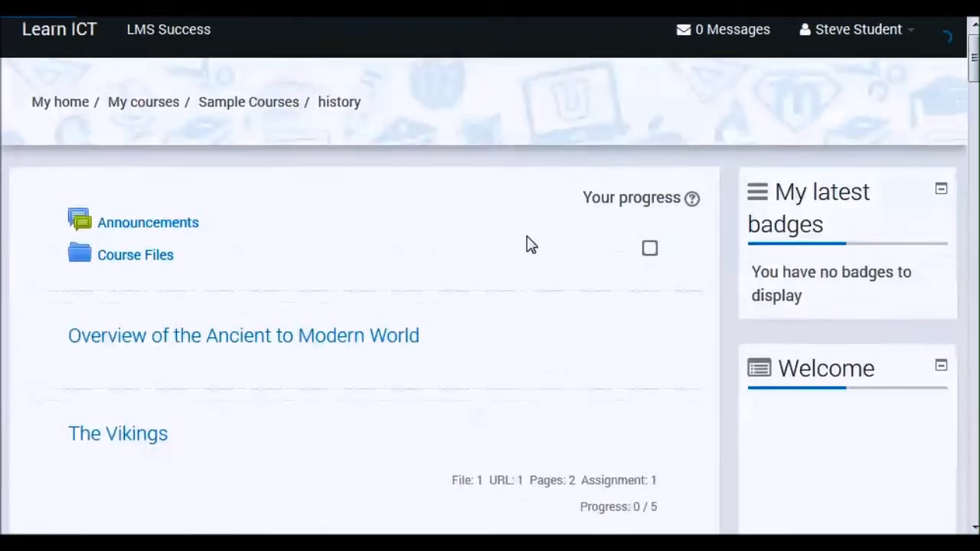
scroll(532, 245, "down", 6)
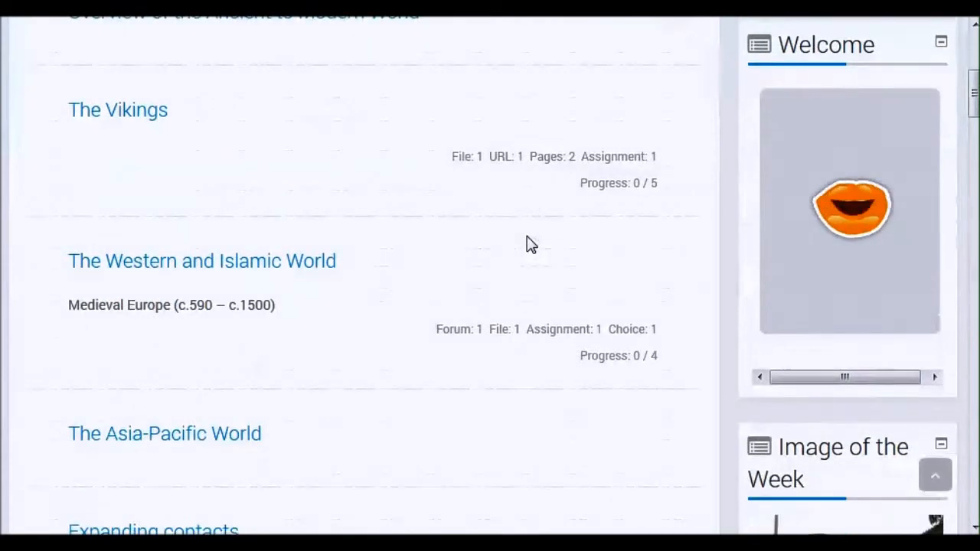
scroll(532, 246, "up", 4)
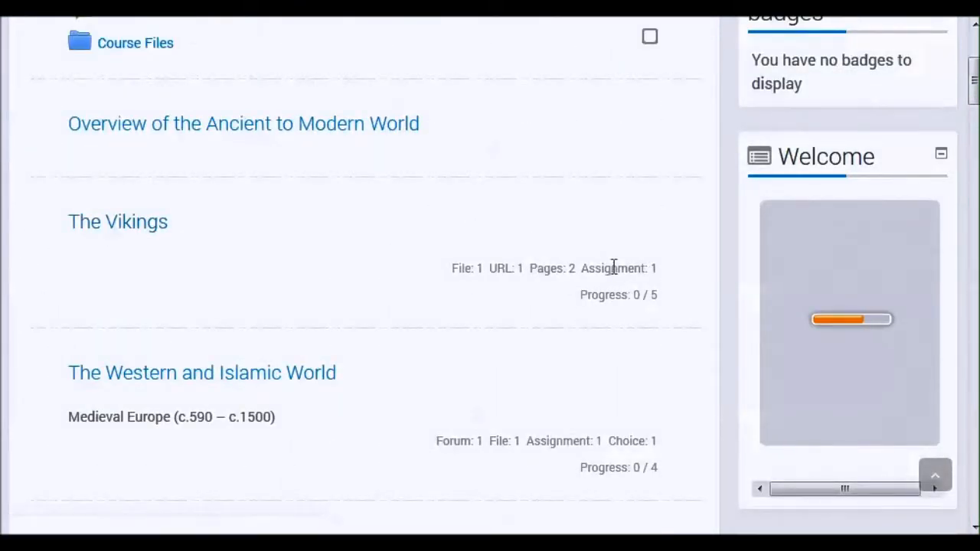
left_click(127, 223)
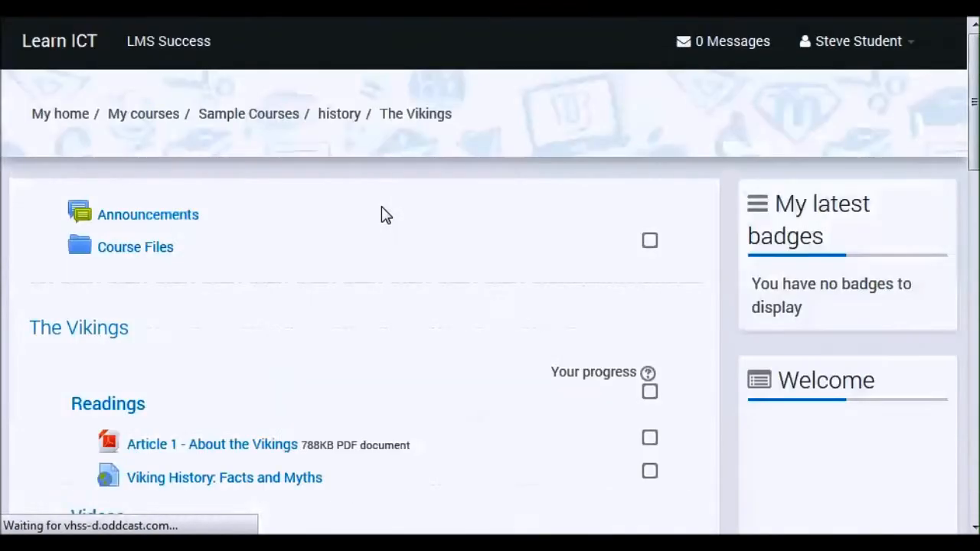
- Open the Vikings assignment from the section's activities and go to its submission status
scroll(433, 232, "down", 5)
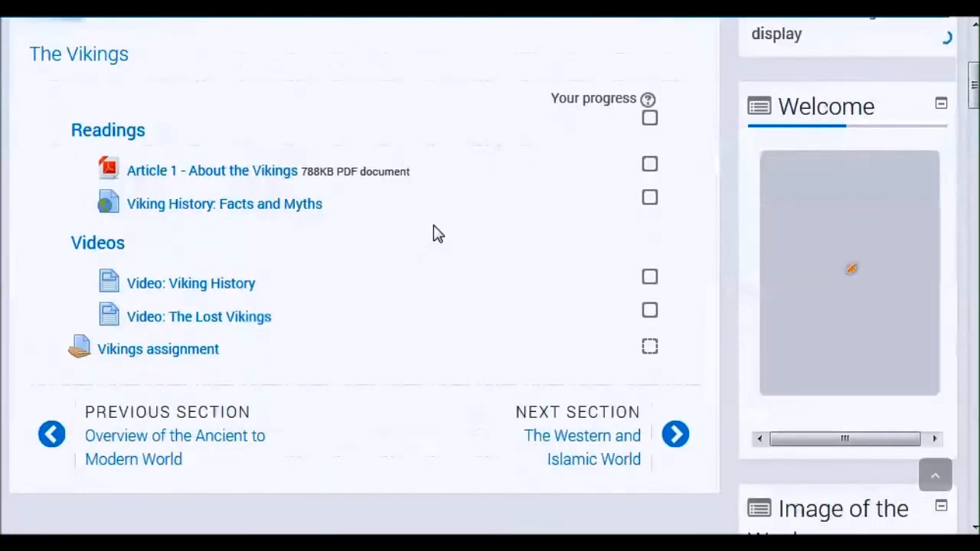
scroll(433, 232, "up", 5)
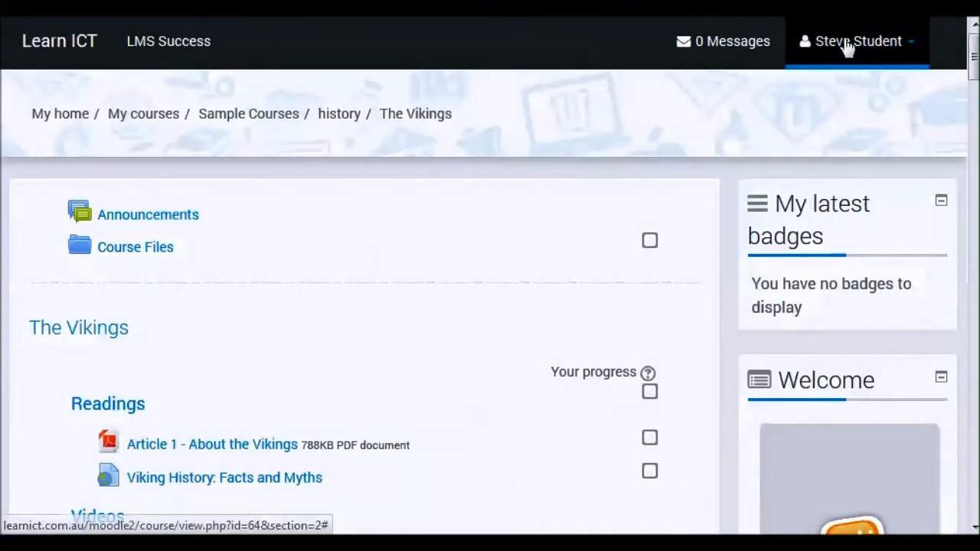
scroll(436, 337, "down", 3)
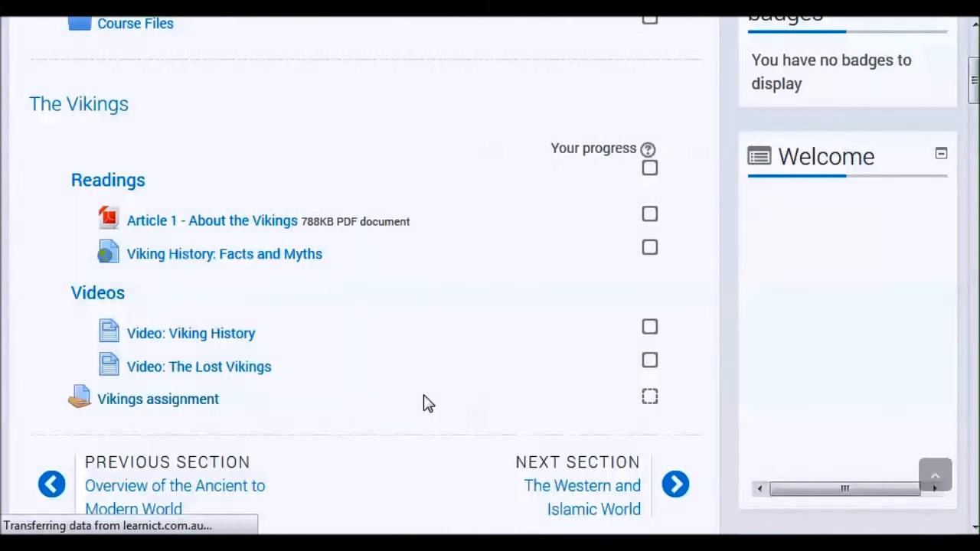
scroll(427, 396, "down", 3)
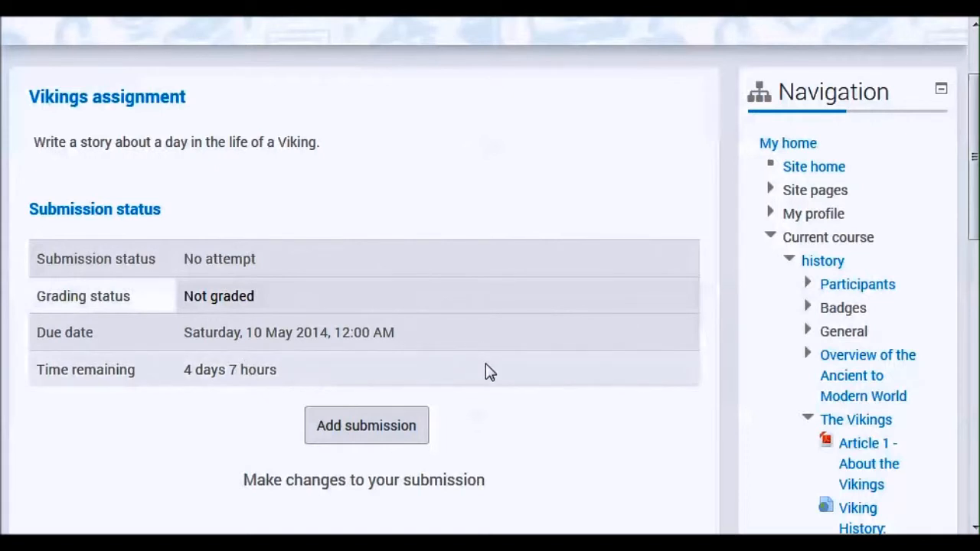
scroll(490, 372, "down", 2)
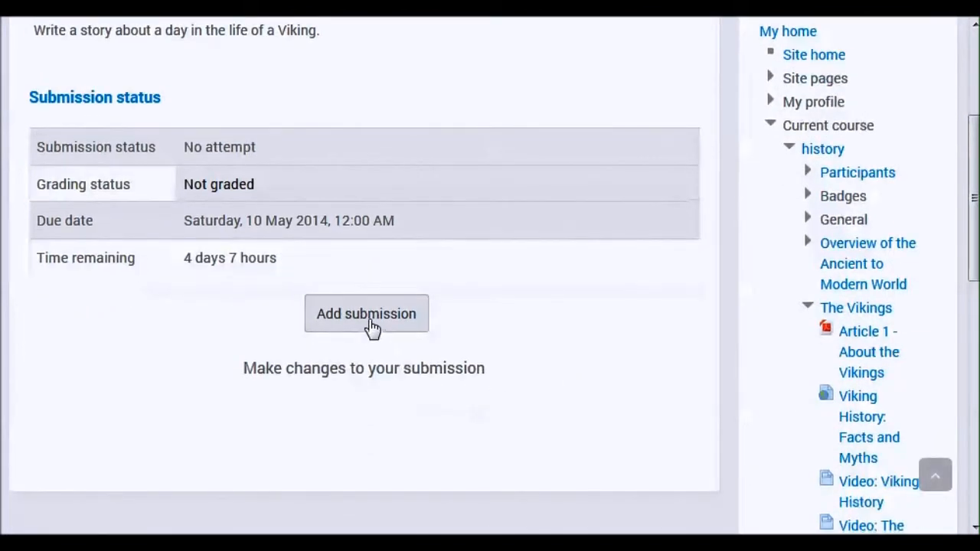
- Start a submission for the Vikings assignment and accept the declaration that the assignment is your own work
left_click(370, 322)
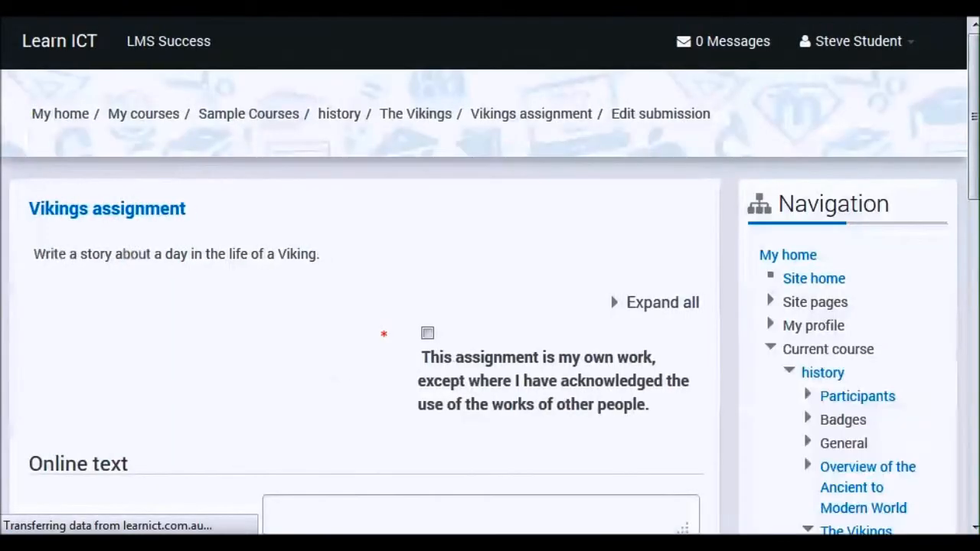
scroll(388, 306, "down", 2)
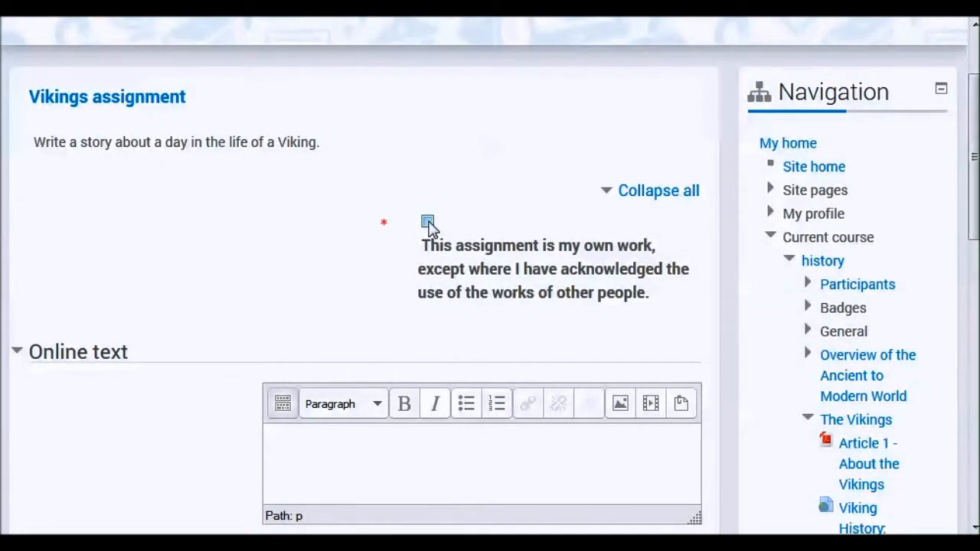
left_click(427, 222)
scroll(370, 281, "down", 3)
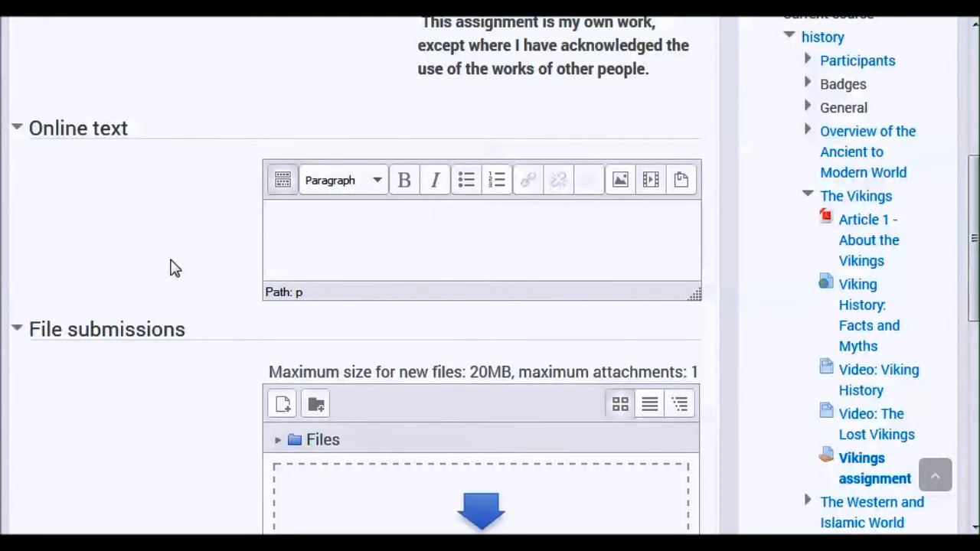
- Attach vikingsassn.pdf from the sample folder as the file submission and save the changes
scroll(171, 268, "down", 5)
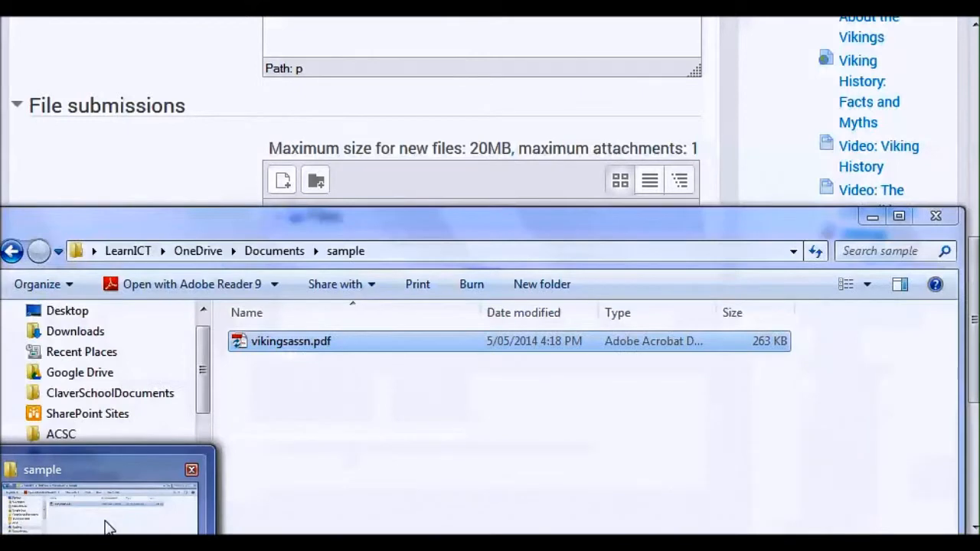
left_click(105, 525)
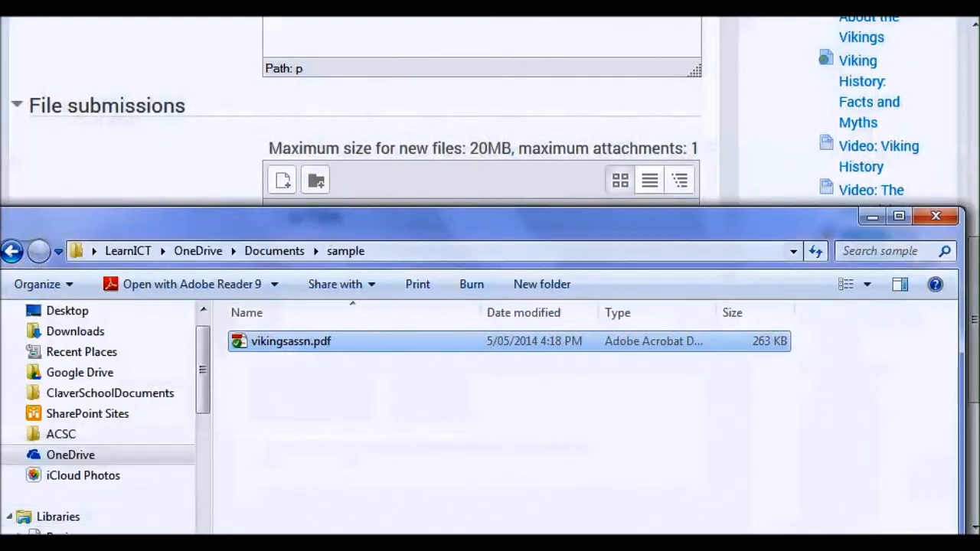
left_click_drag(153, 232, 690, 128)
left_click_drag(828, 239, 377, 329)
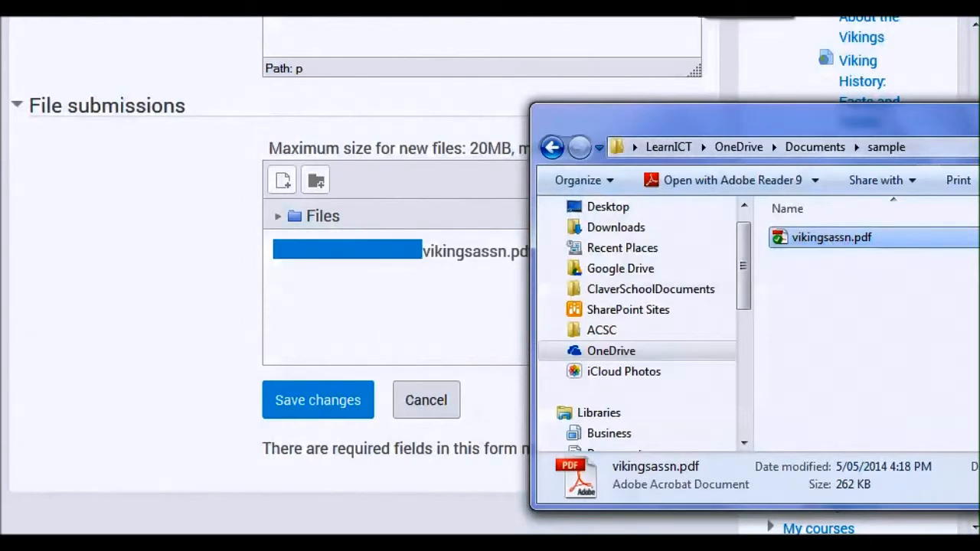
left_click(185, 265)
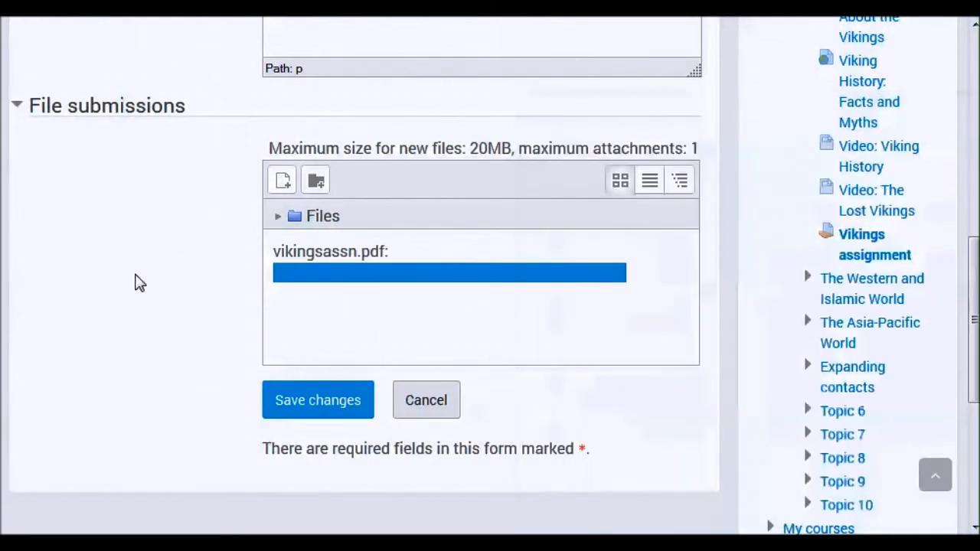
left_click(318, 414)
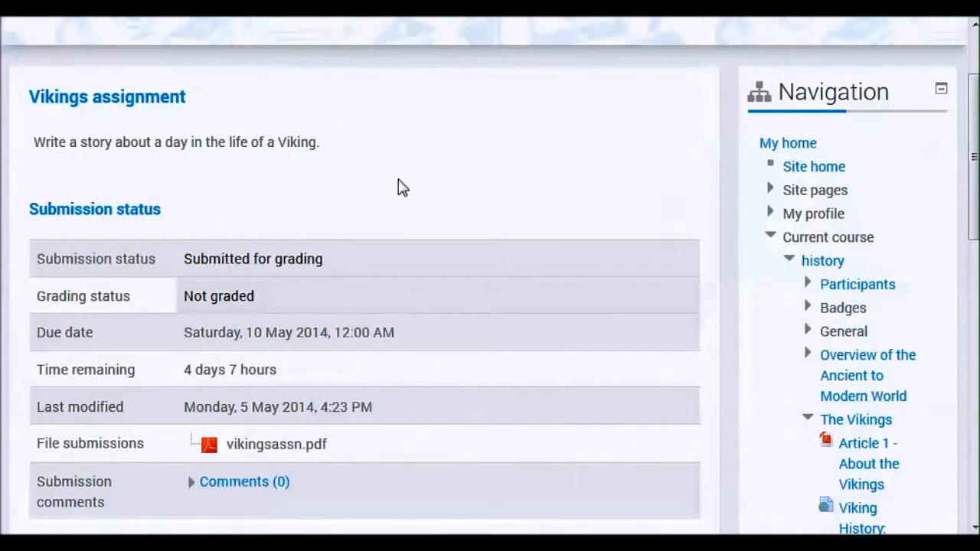
scroll(462, 226, "down", 3)
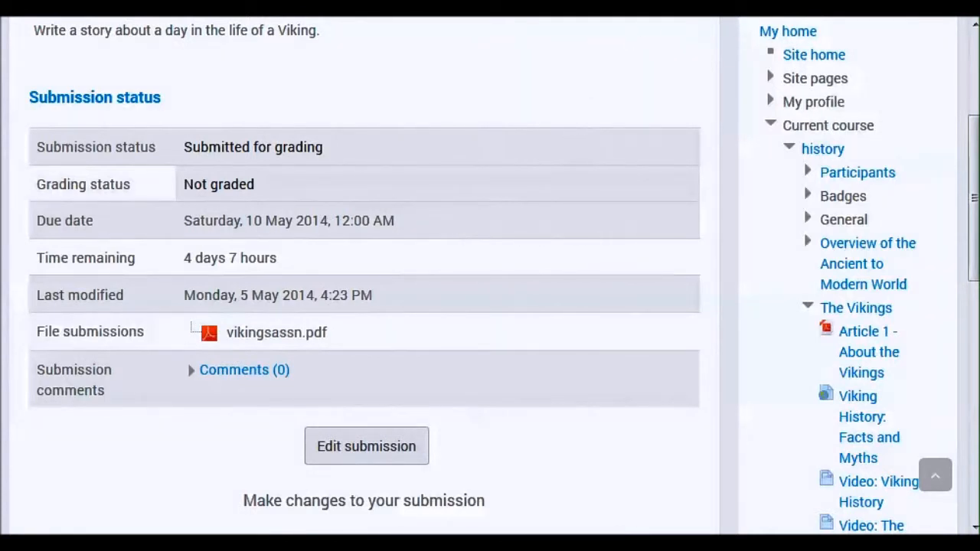
- Switch to the browser window with the teacher's login and open The Vikings section of the History course
left_click(719, 9)
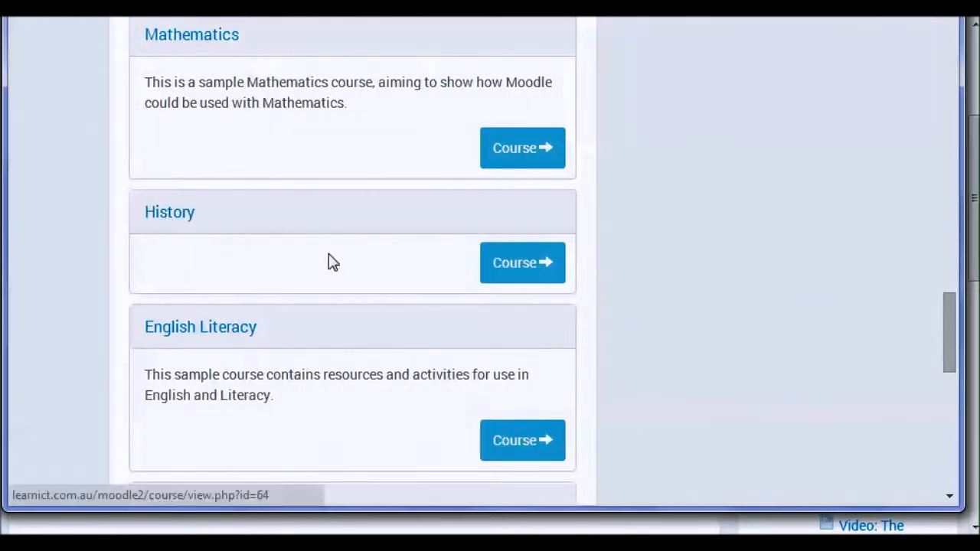
left_click(514, 276)
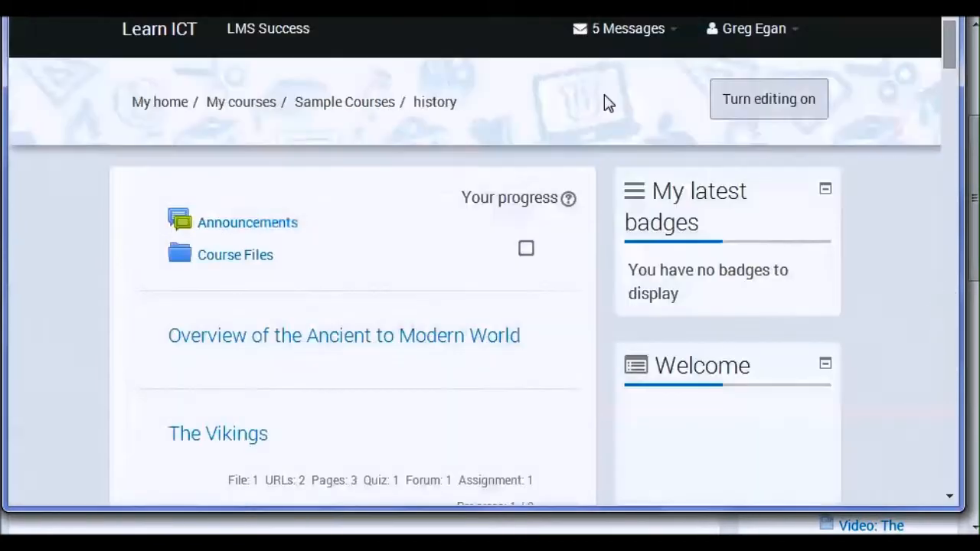
scroll(418, 308, "down", 1)
scroll(340, 324, "down", 1)
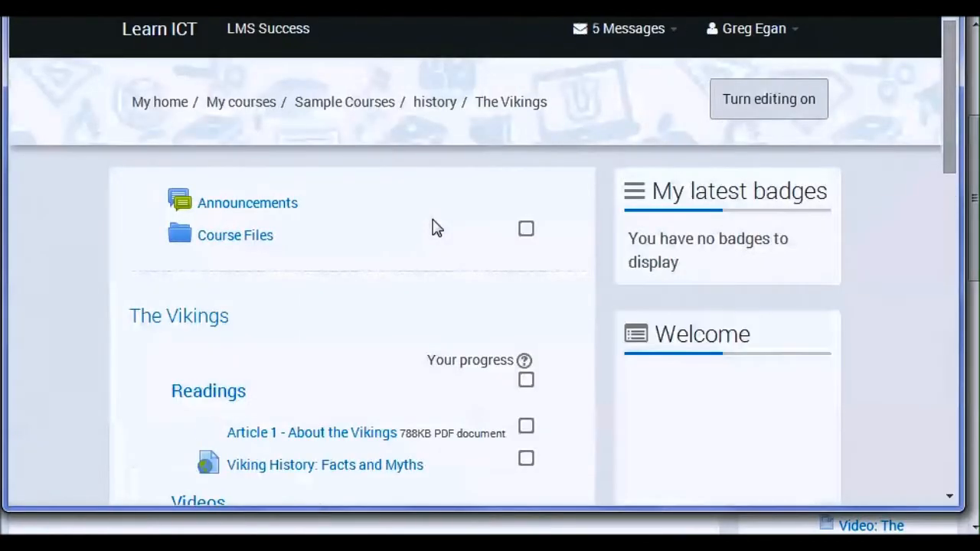
- Open the Vikings assignment as the teacher and bring up the list of all submissions for grading
scroll(433, 227, "down", 2)
scroll(433, 228, "down", 4)
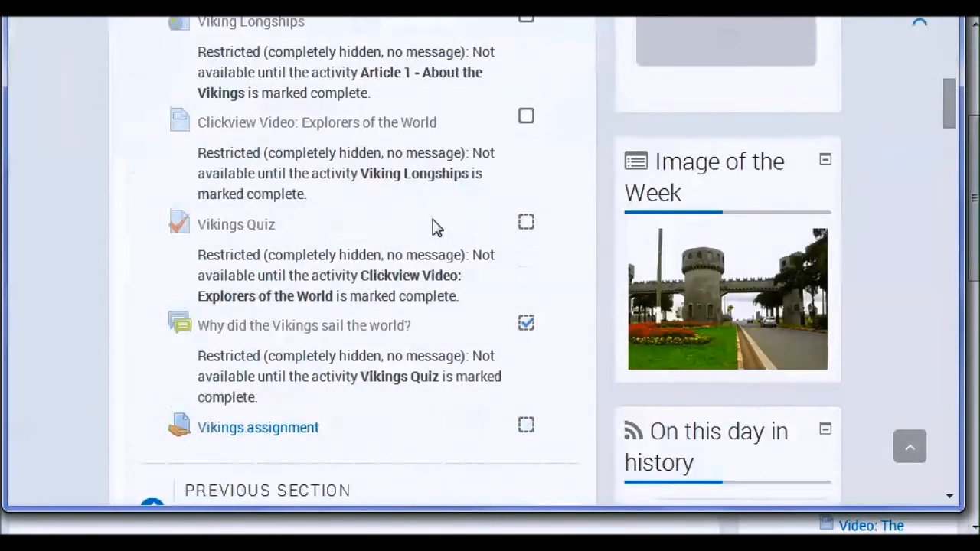
left_click(268, 433)
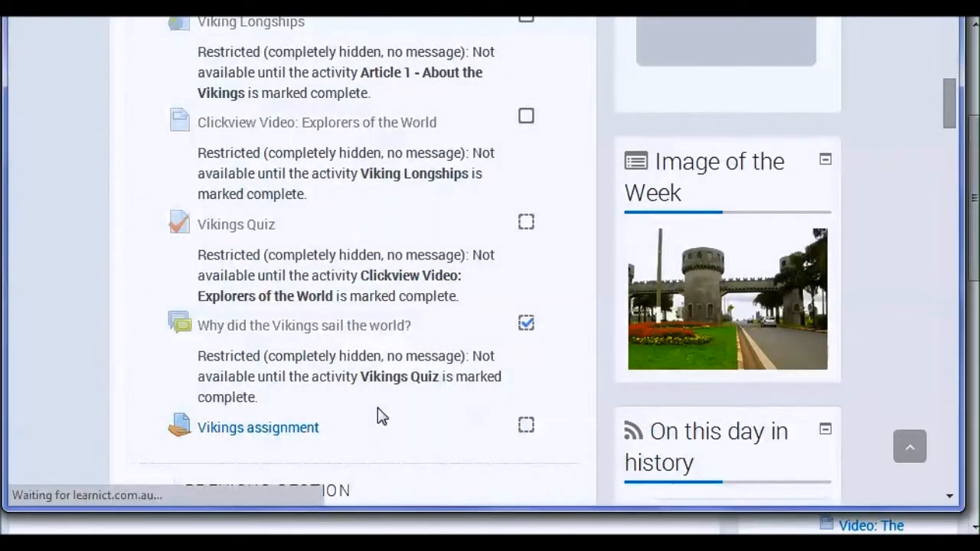
scroll(426, 252, "down", 1)
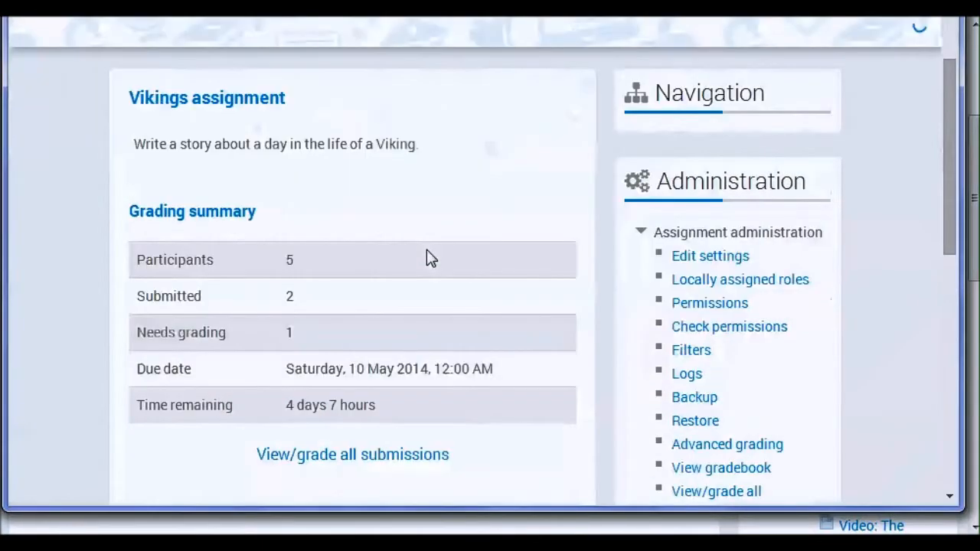
scroll(427, 253, "down", 1)
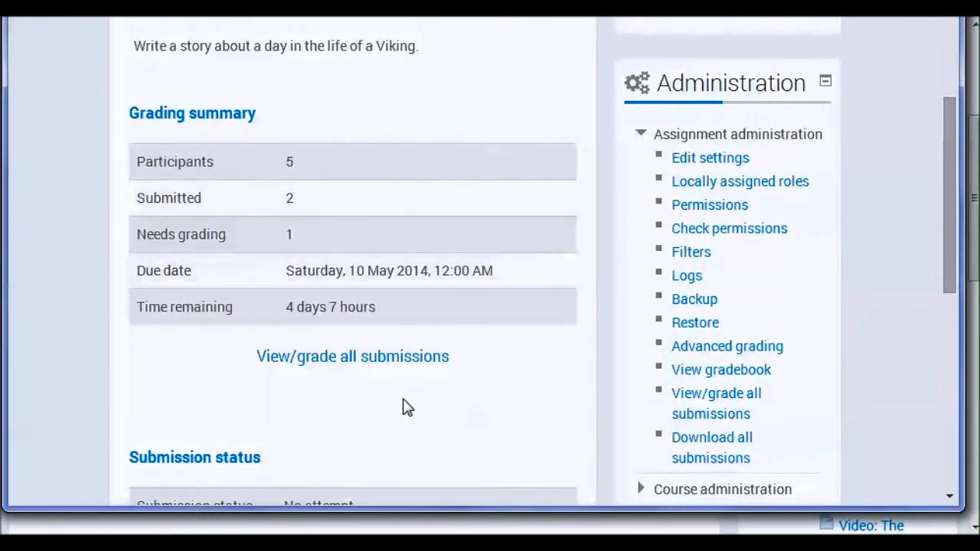
scroll(368, 278, "down", 2)
left_click(352, 162)
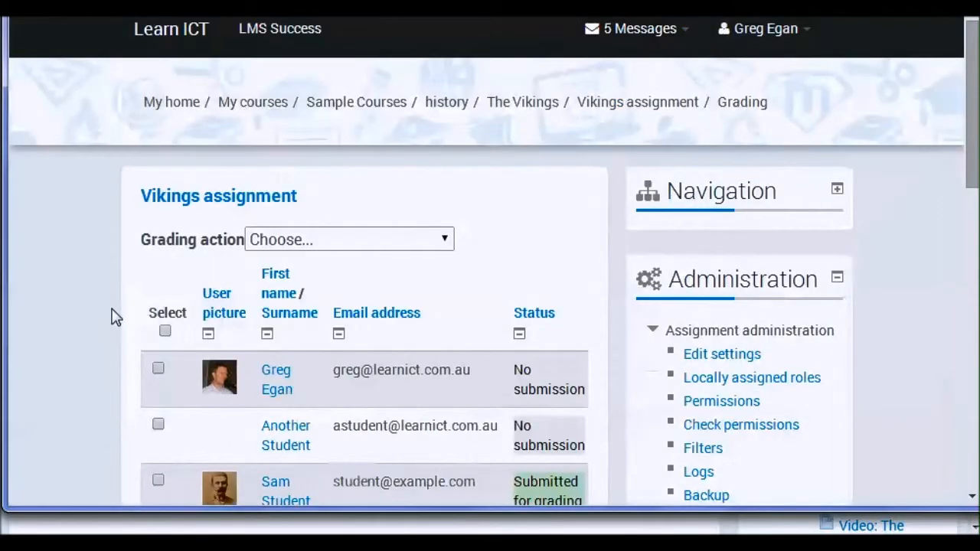
- Open the grading page for the last listed student, whose assignment is submitted but still ungraded
scroll(115, 314, "down", 1)
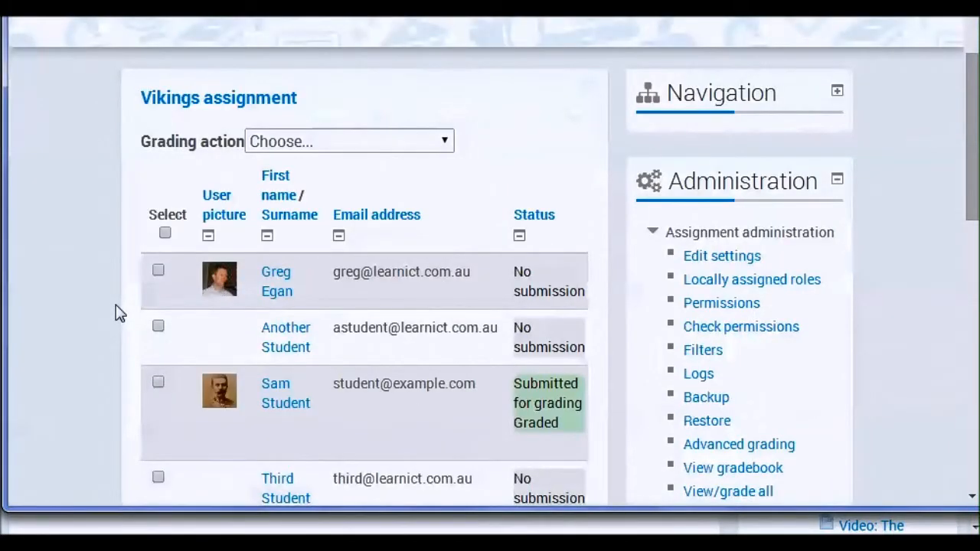
scroll(115, 314, "down", 1)
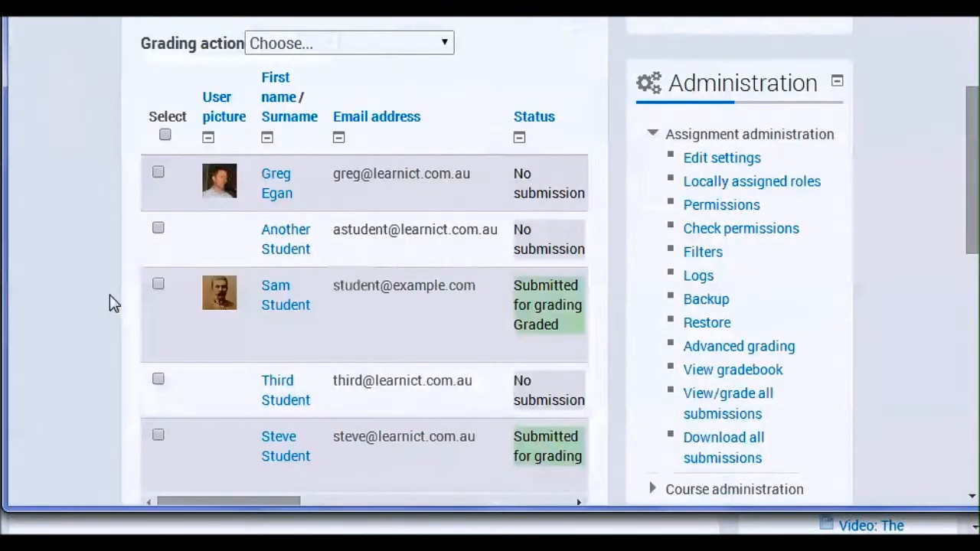
scroll(109, 295, "down", 1)
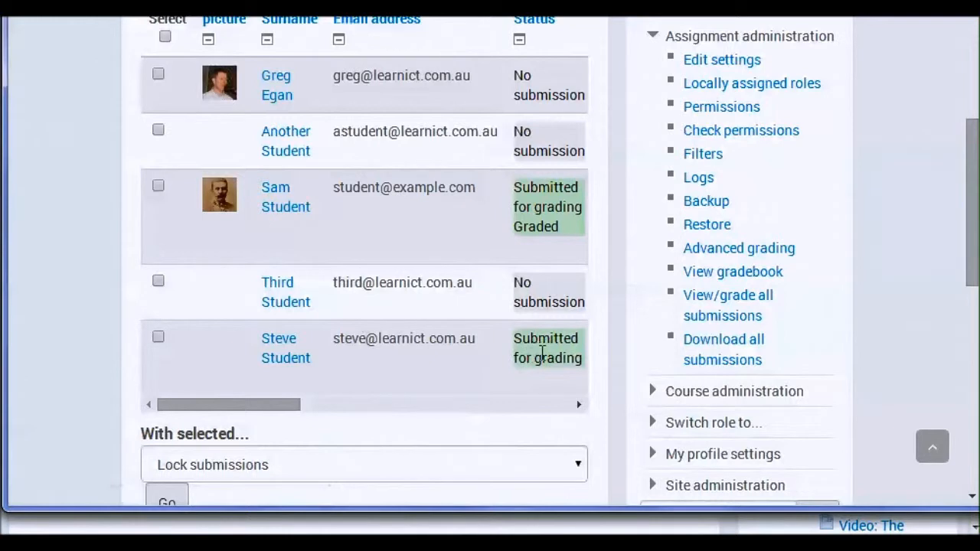
left_click_drag(228, 408, 286, 404)
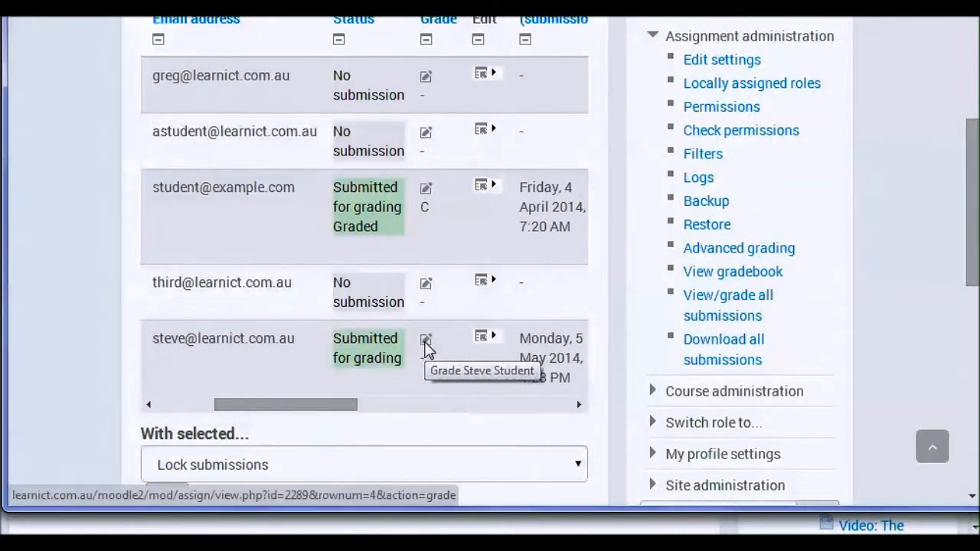
left_click(425, 343)
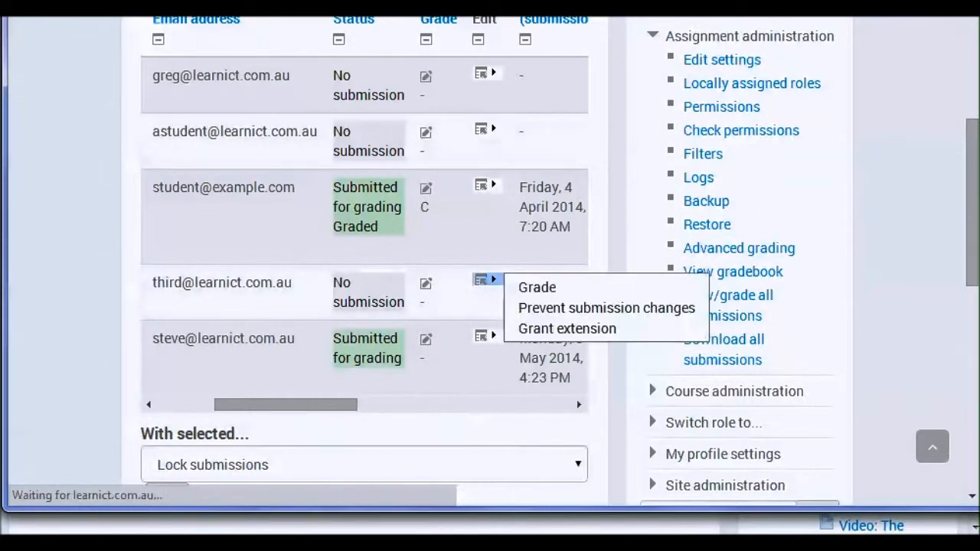
- Review the student's submission status, the submitted file and the grade choices on the grading page
scroll(472, 311, "down", 2)
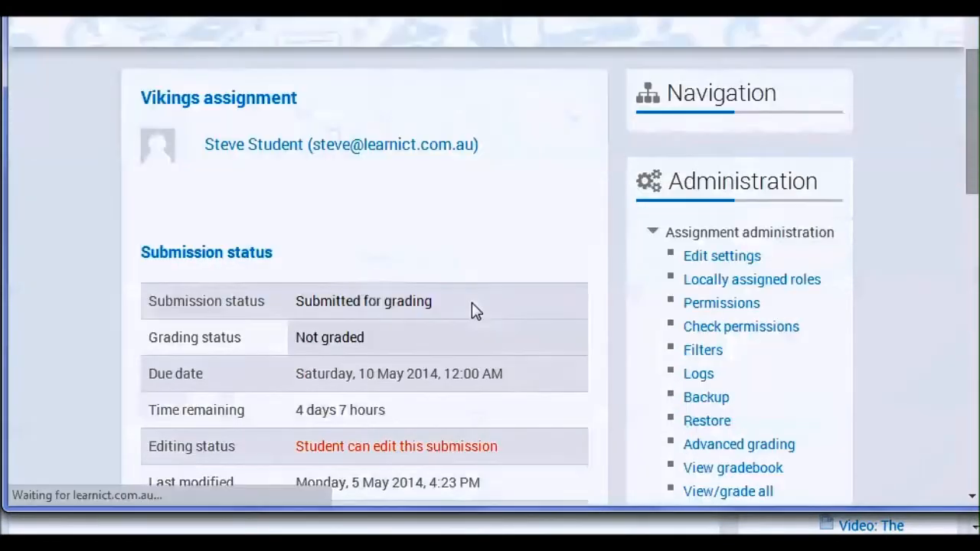
scroll(511, 310, "down", 1)
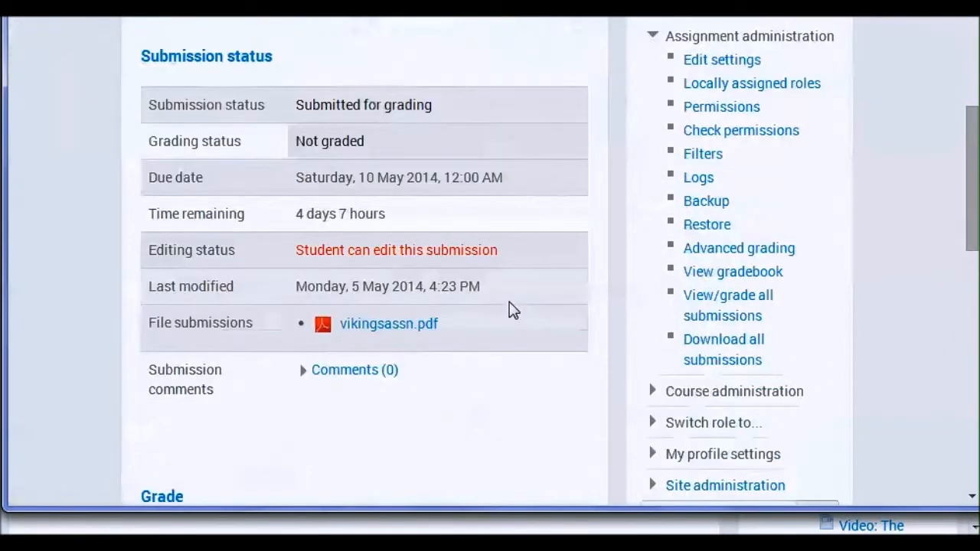
scroll(511, 310, "down", 1)
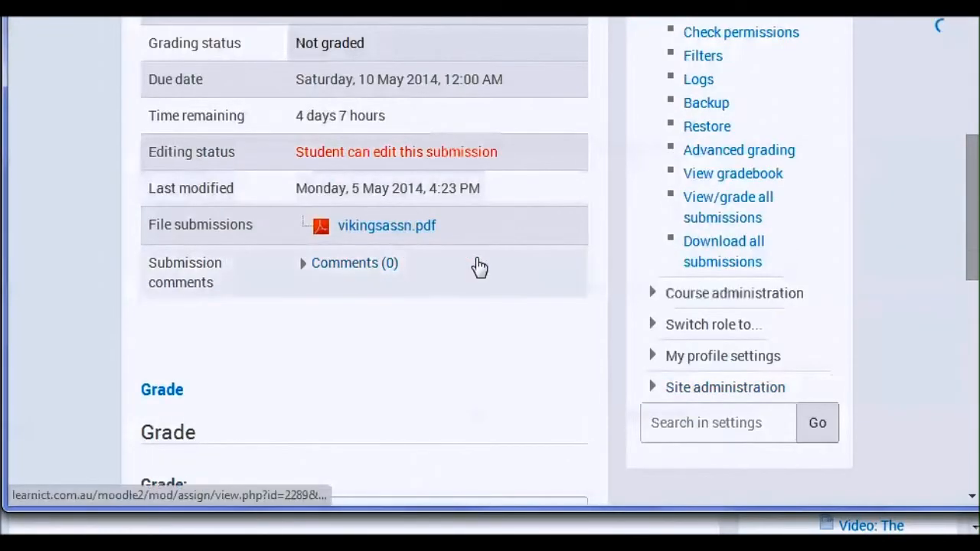
scroll(477, 267, "down", 1)
scroll(484, 268, "down", 1)
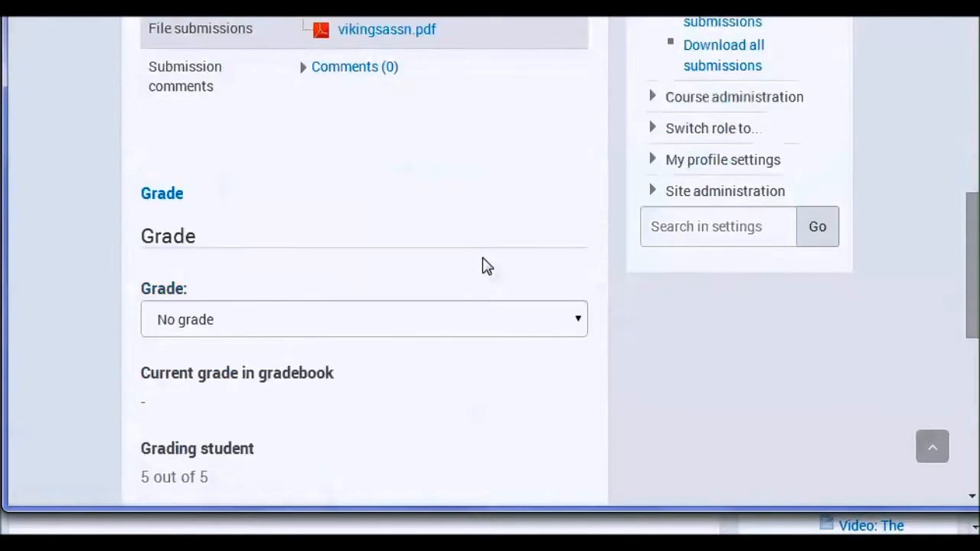
scroll(487, 261, "down", 1)
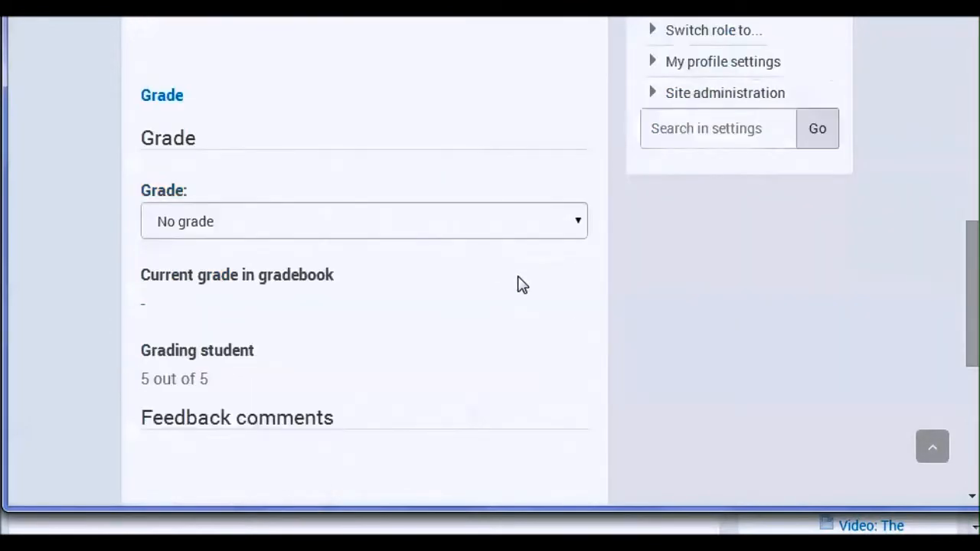
scroll(524, 278, "down", 2)
scroll(526, 276, "up", 5)
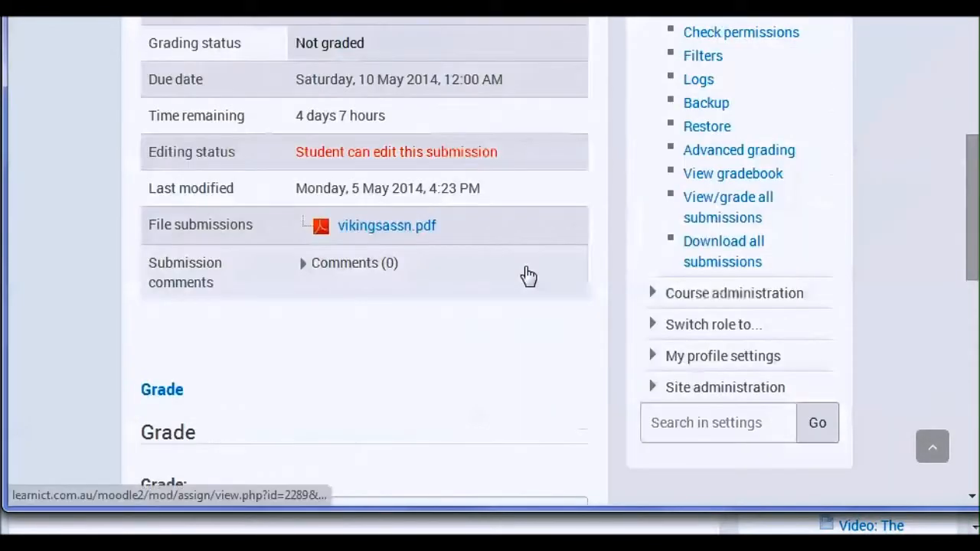
scroll(544, 267, "down", 3)
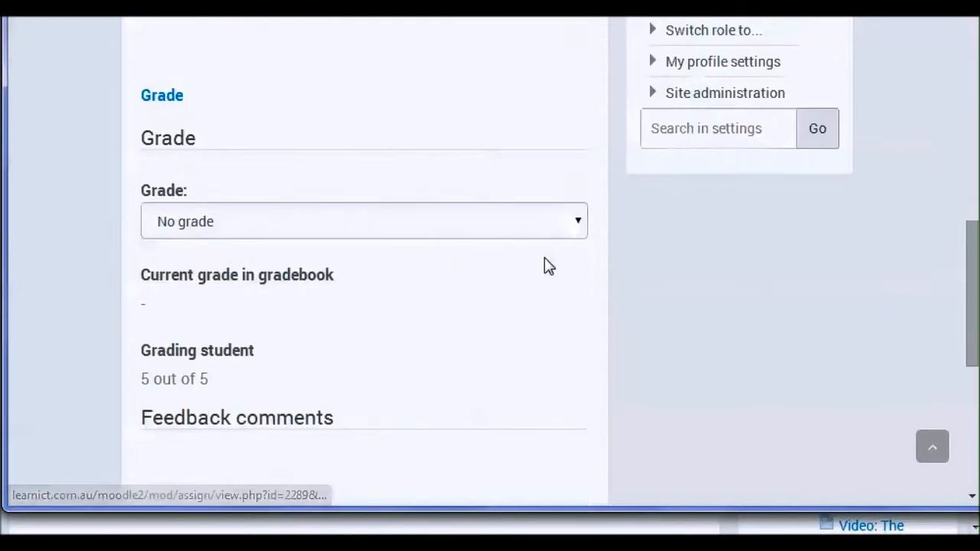
left_click(579, 223)
left_click(579, 223)
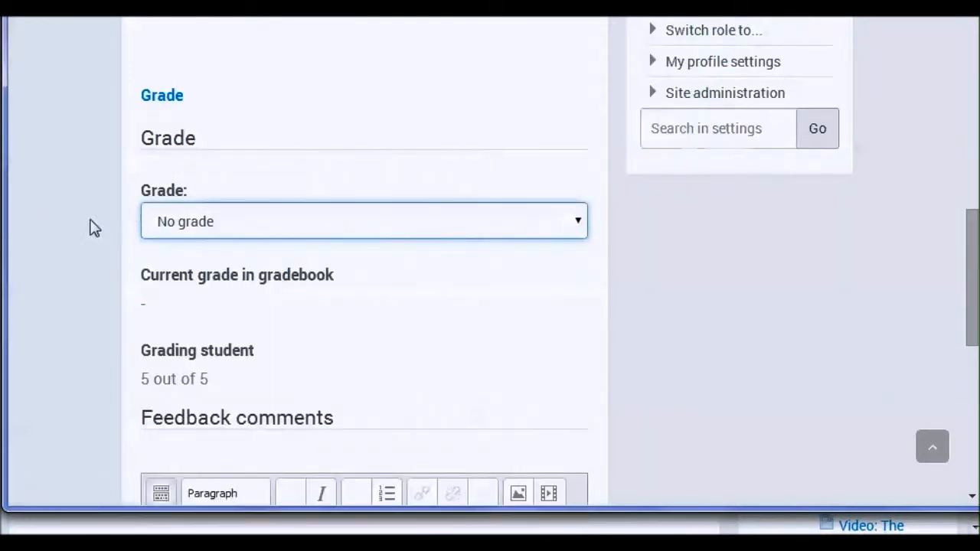
- Launch the PDF editor from the Annotate PDF section below the feedback comments
scroll(79, 220, "down", 3)
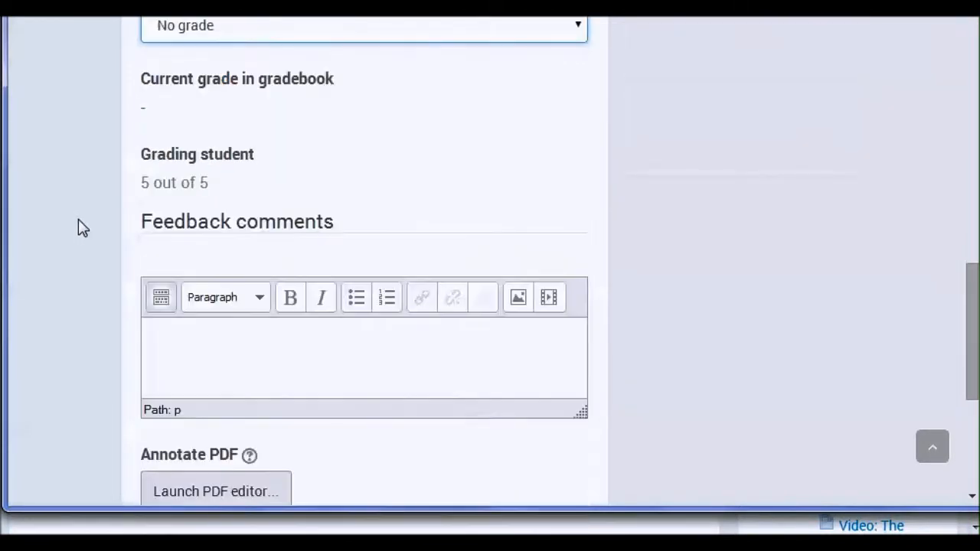
scroll(69, 290, "down", 2)
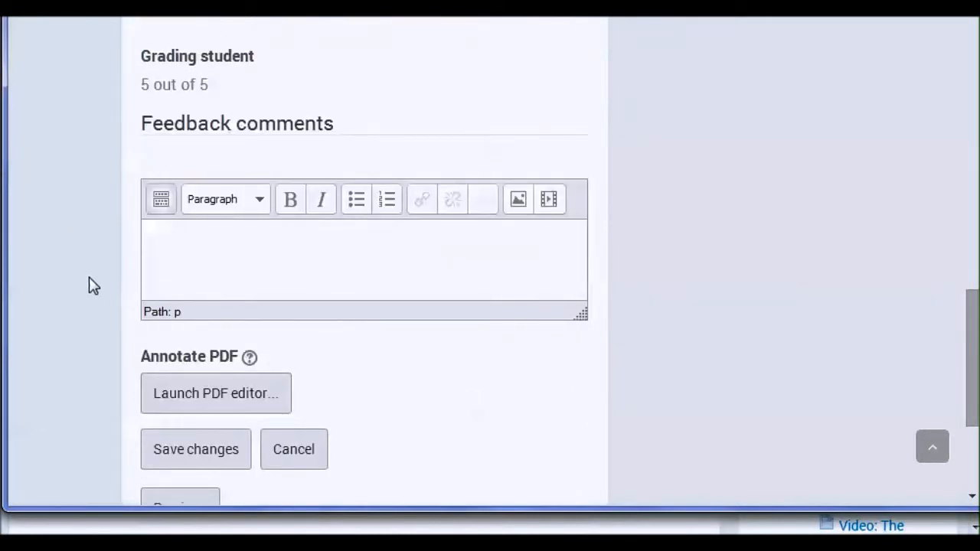
scroll(92, 285, "down", 2)
left_click(172, 302)
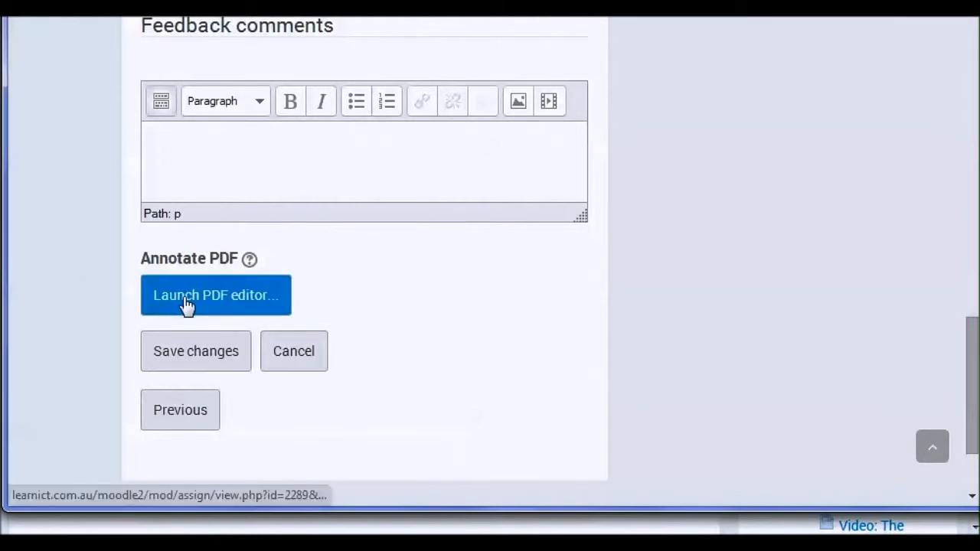
left_click(187, 305)
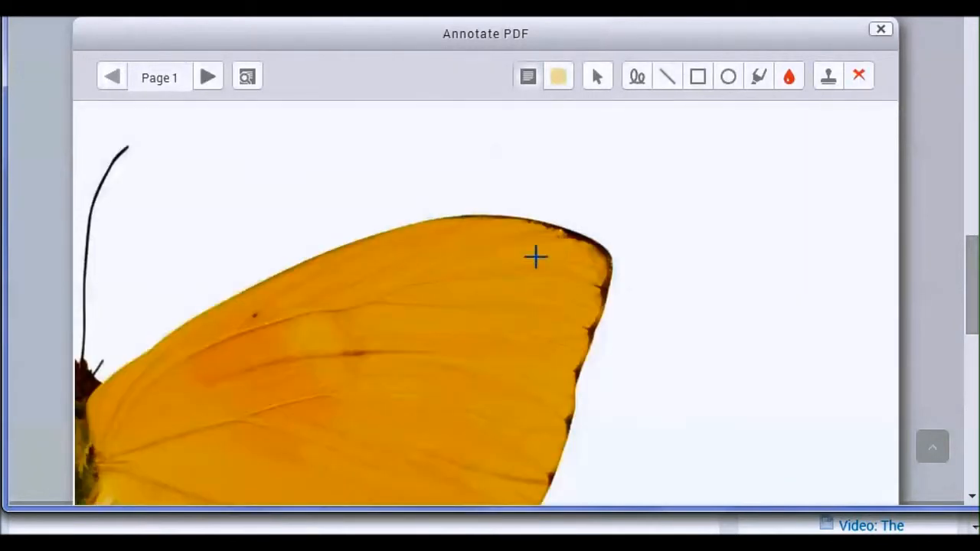
- Look through the cover page of the submitted PDF, from the title to the author details
scroll(478, 288, "down", 10)
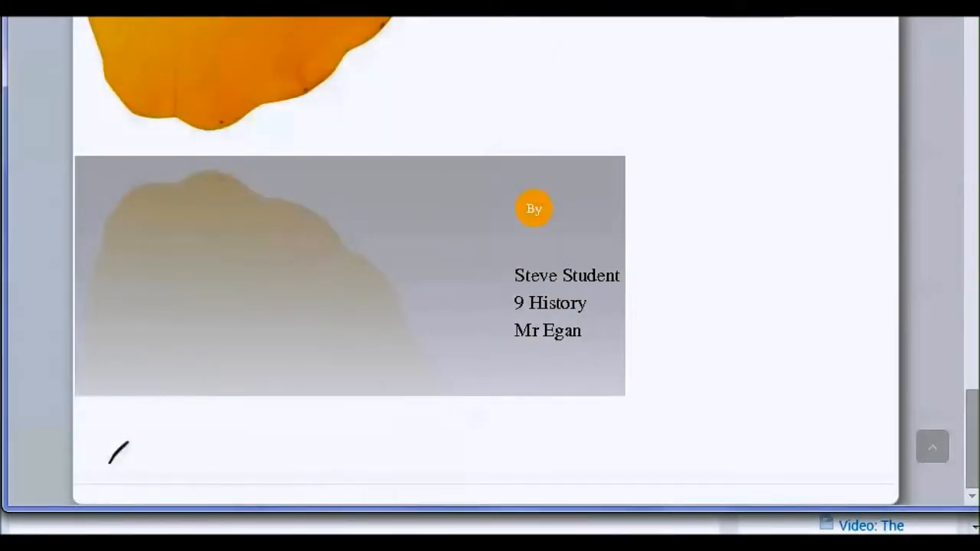
scroll(774, 260, "up", 10)
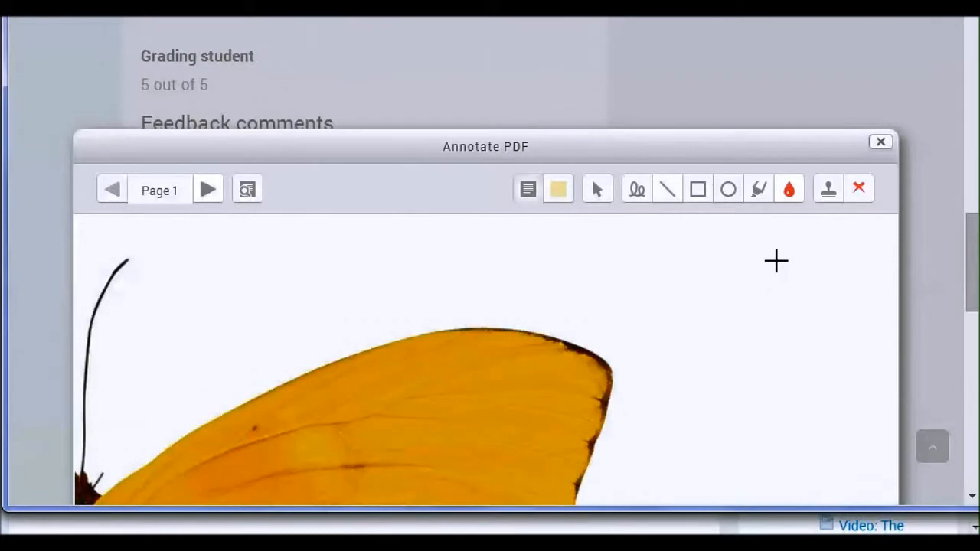
scroll(792, 287, "down", 3)
scroll(792, 288, "down", 5)
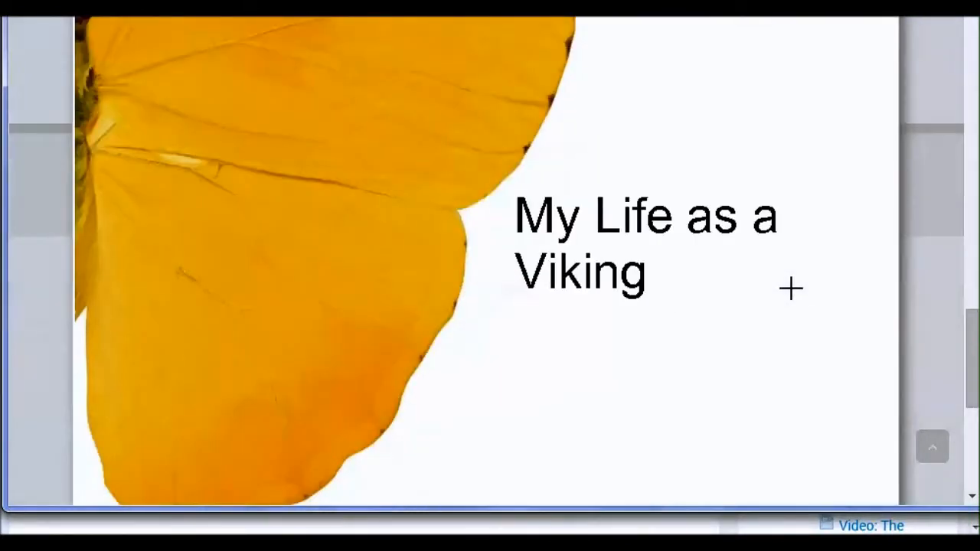
scroll(791, 288, "up", 1)
scroll(790, 288, "up", 4)
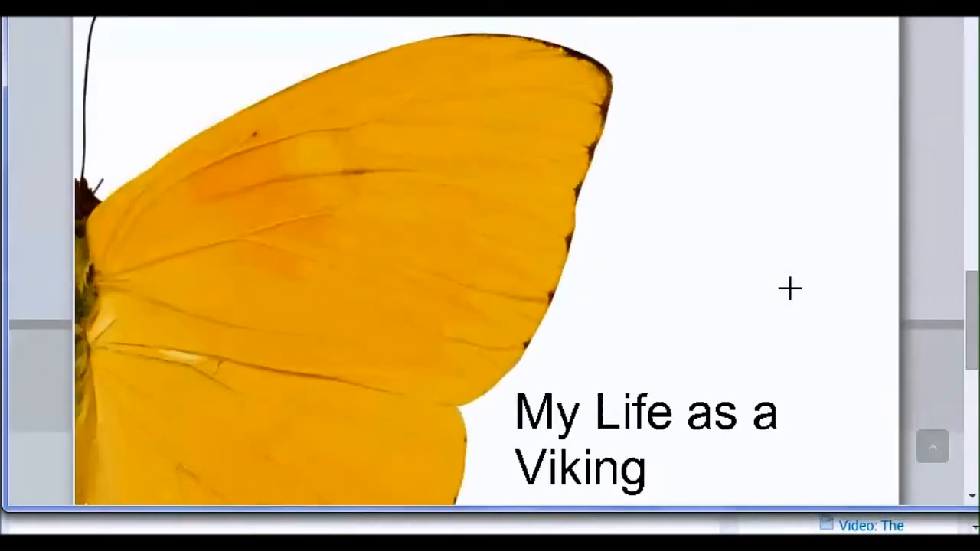
scroll(790, 288, "up", 3)
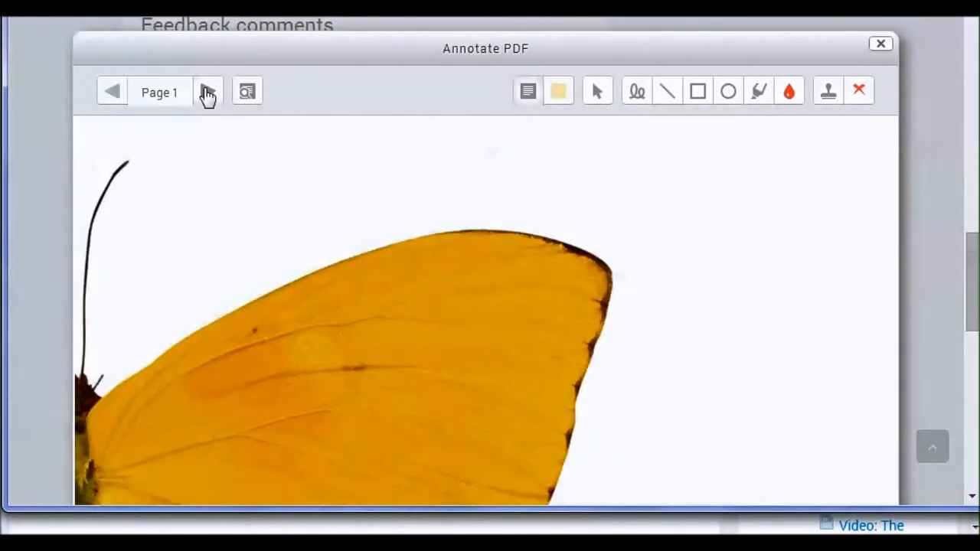
- On page 2, place the comment "This is repetitive" beside the "How It All Began" paragraph and add it to the quicklist
left_click(208, 92)
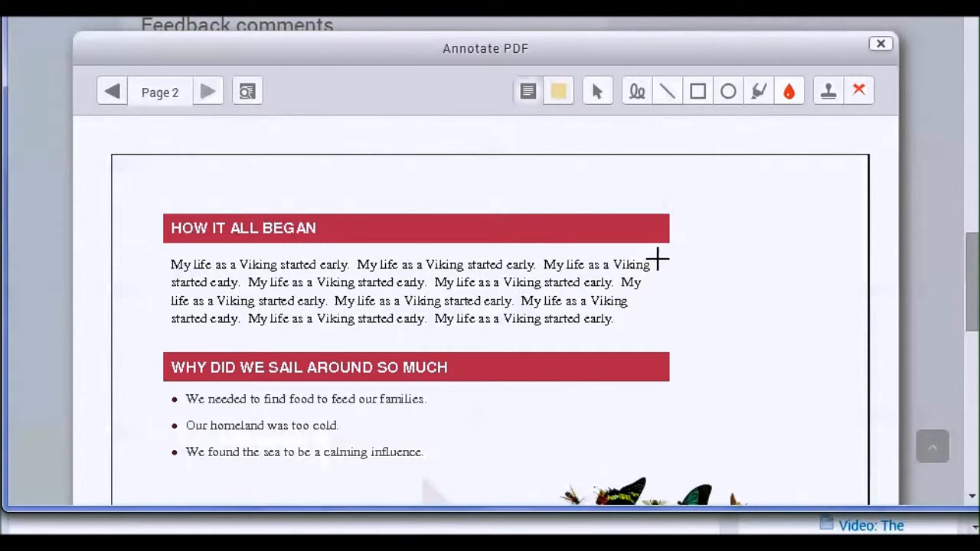
mouse_move(657, 259)
left_mouse_down()
mouse_move(687, 318)
mouse_move(832, 337)
mouse_move(857, 320)
left_mouse_up()
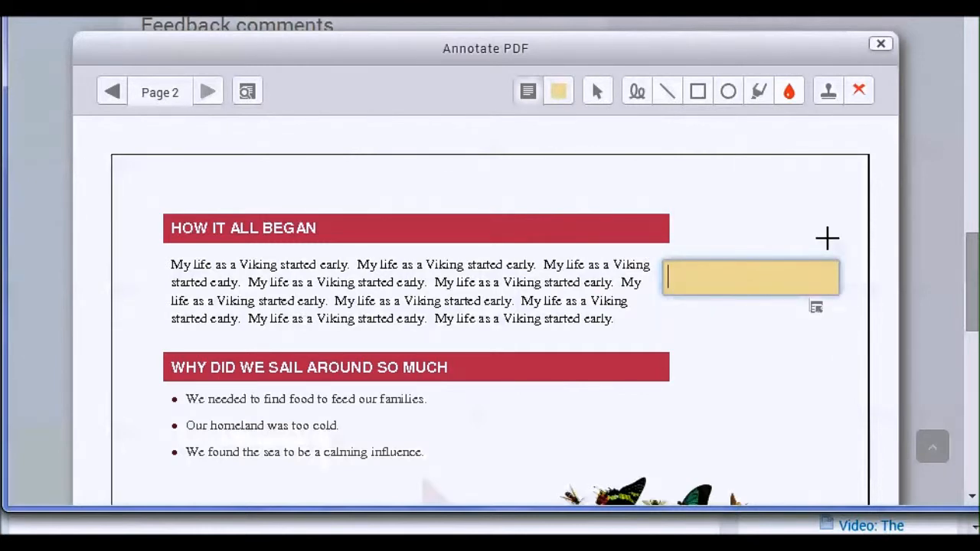
type("This is ")
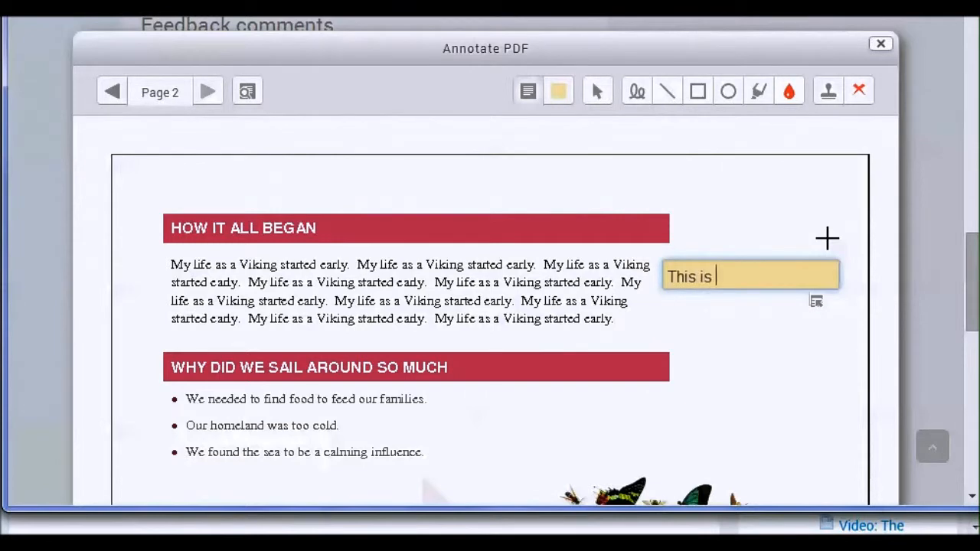
type("repetitive")
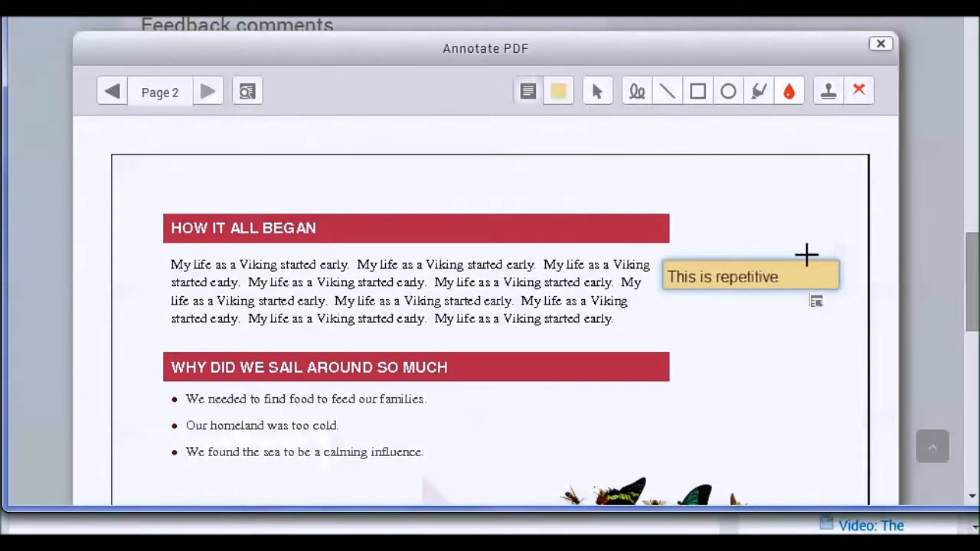
left_click(818, 307)
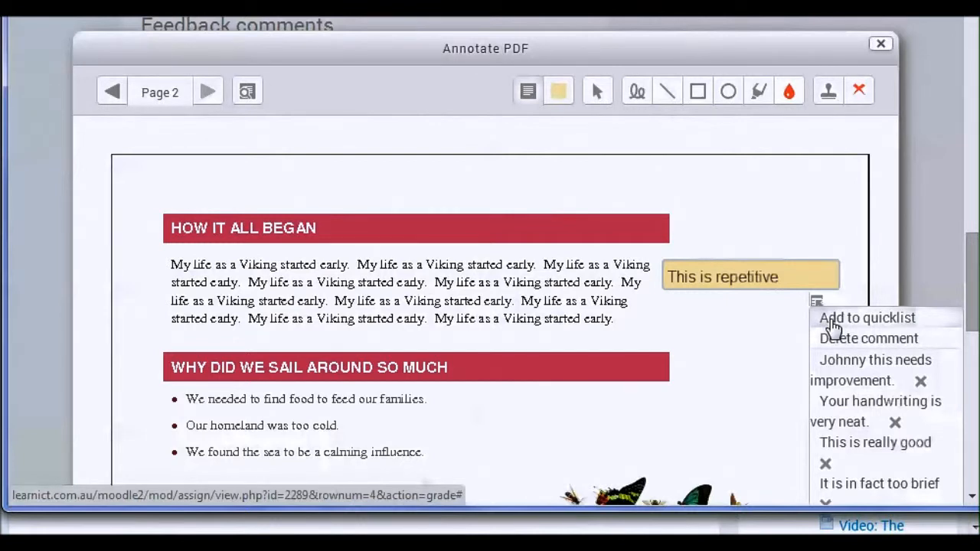
left_click(832, 321)
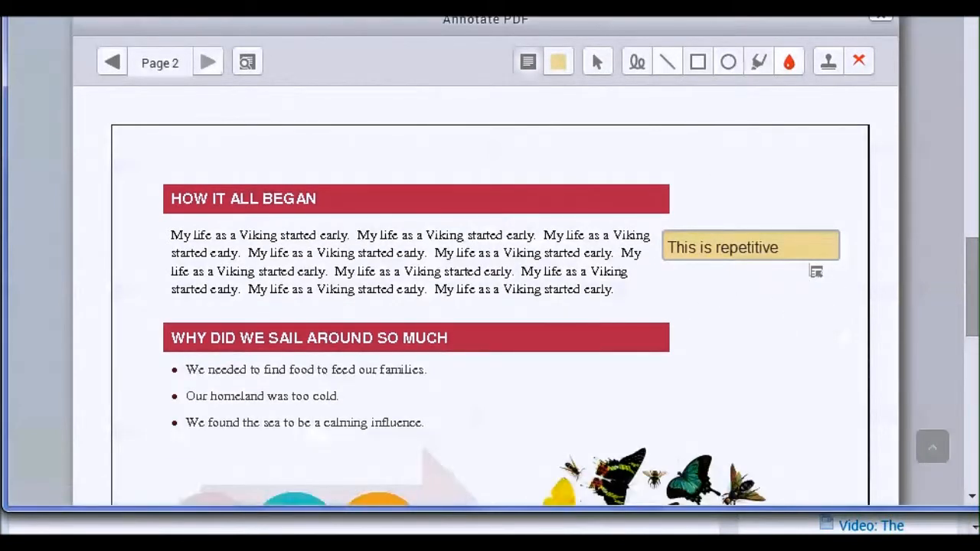
- Place the comment "Irrelevant" beside the last bullet, about the sea being a calming influence
scroll(426, 344, "down", 1)
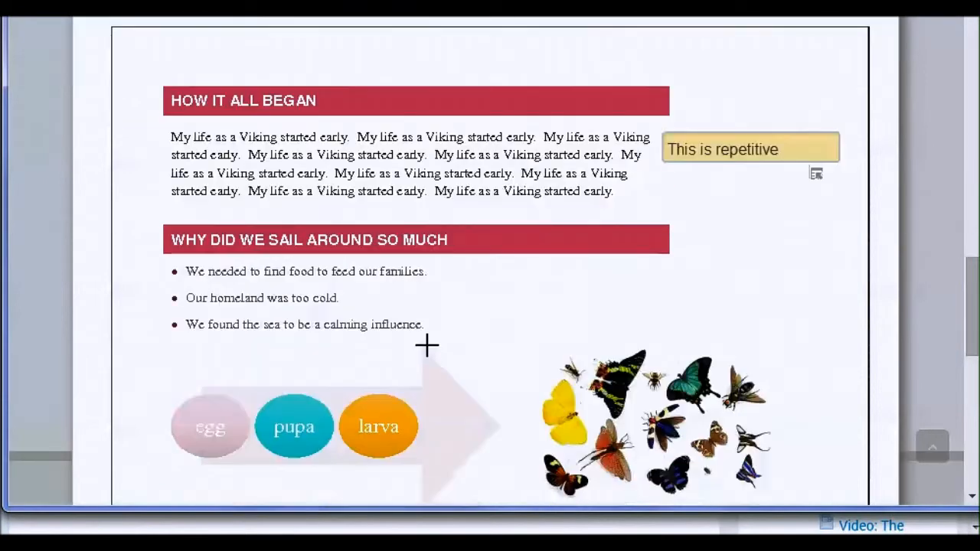
scroll(781, 222, "up", 1)
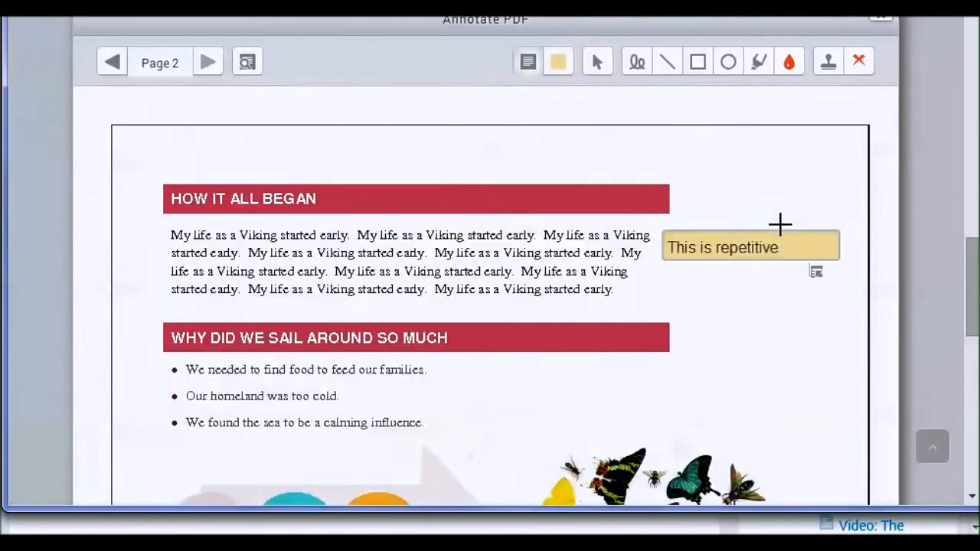
scroll(784, 220, "down", 1)
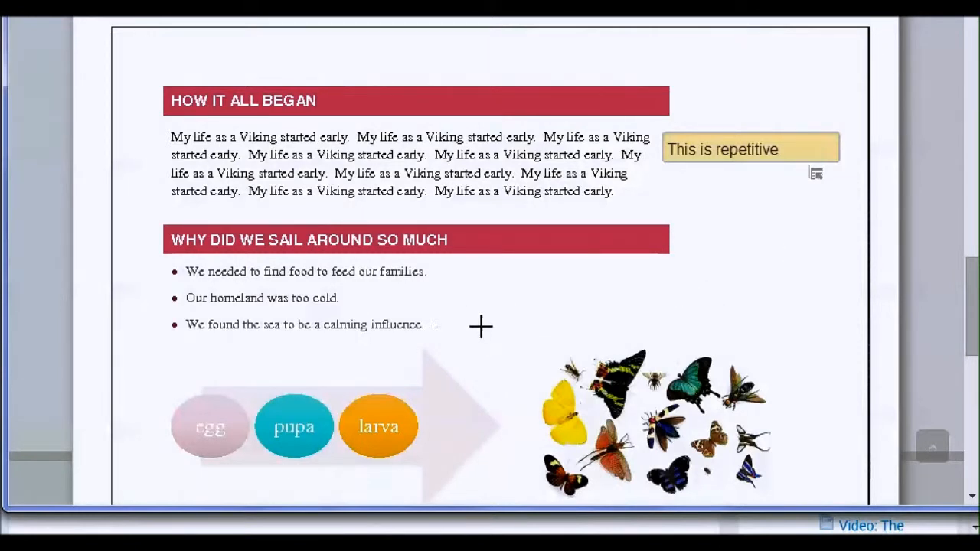
mouse_move(457, 322)
left_mouse_down()
mouse_move(486, 344)
mouse_move(596, 356)
left_mouse_up()
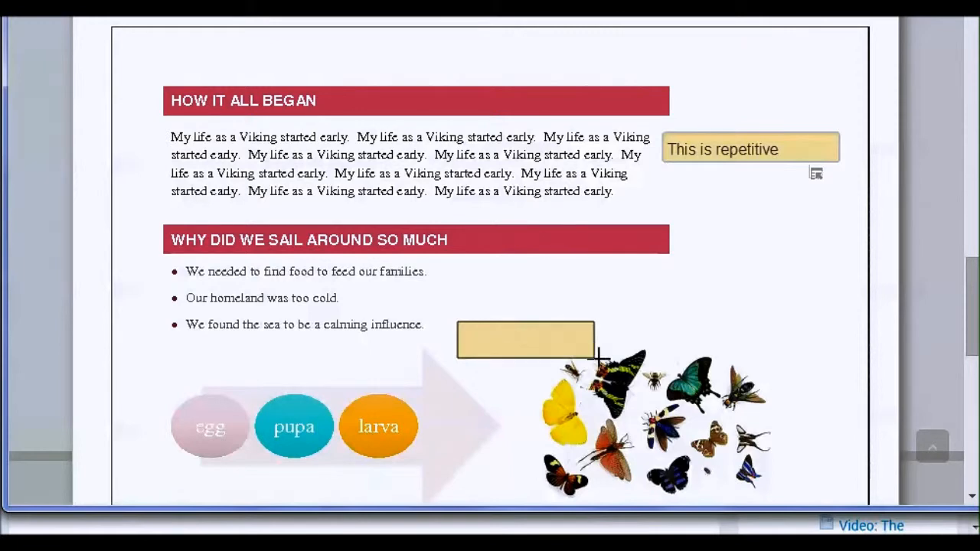
type("Irrelevant")
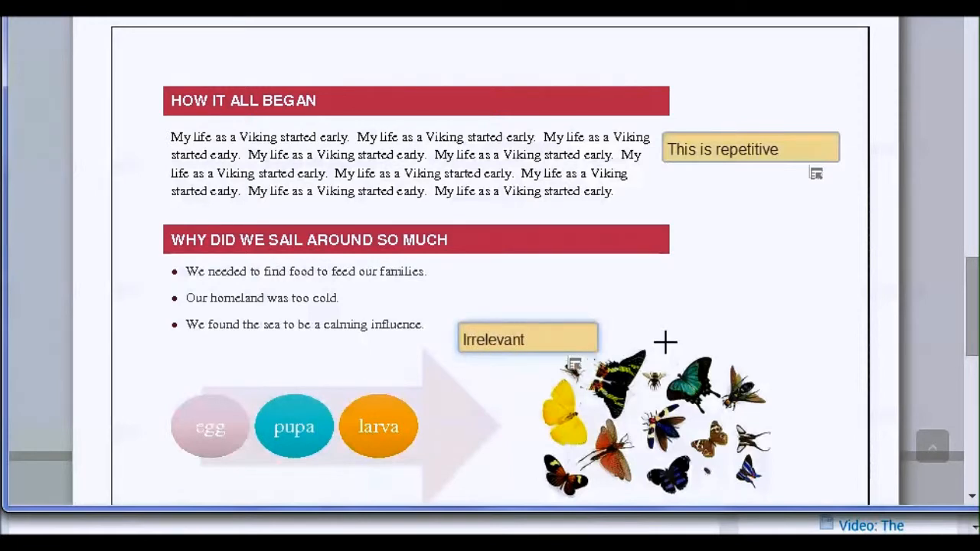
- Draw a red oval around the beginning of the lines in the "How It All Began" paragraph
scroll(690, 334, "up", 1)
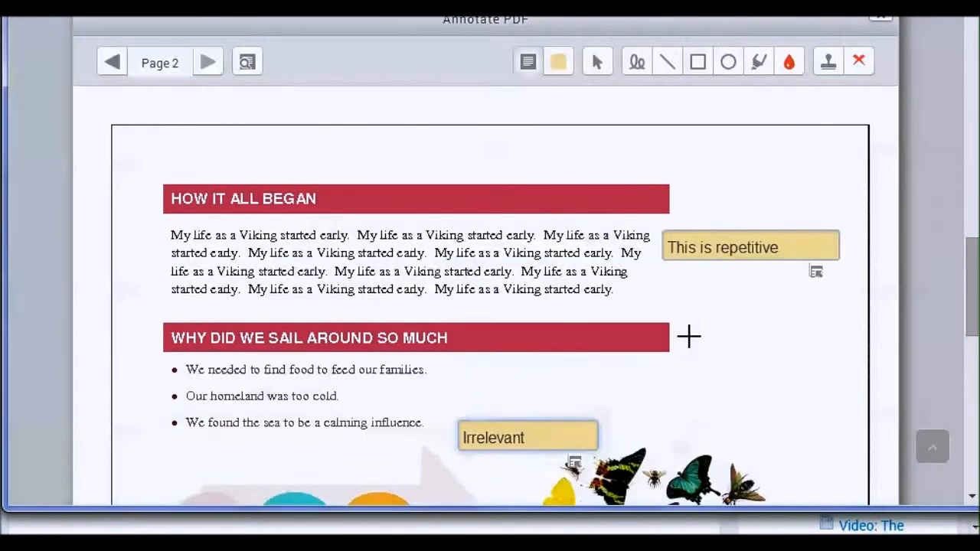
left_click(729, 63)
left_click_drag(155, 222, 360, 311)
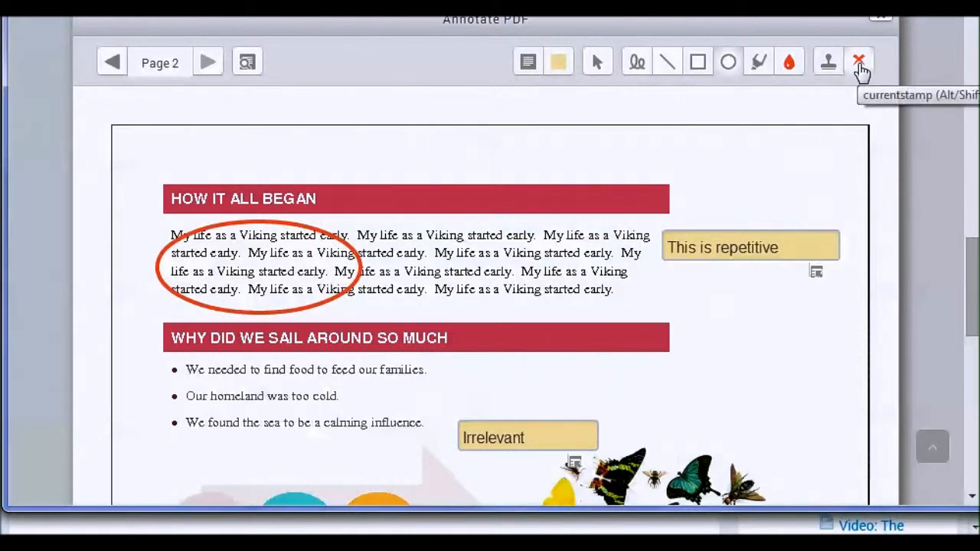
- Stamp a green tick on the right-hand part of the "How It All Began" paragraph
left_click(830, 68)
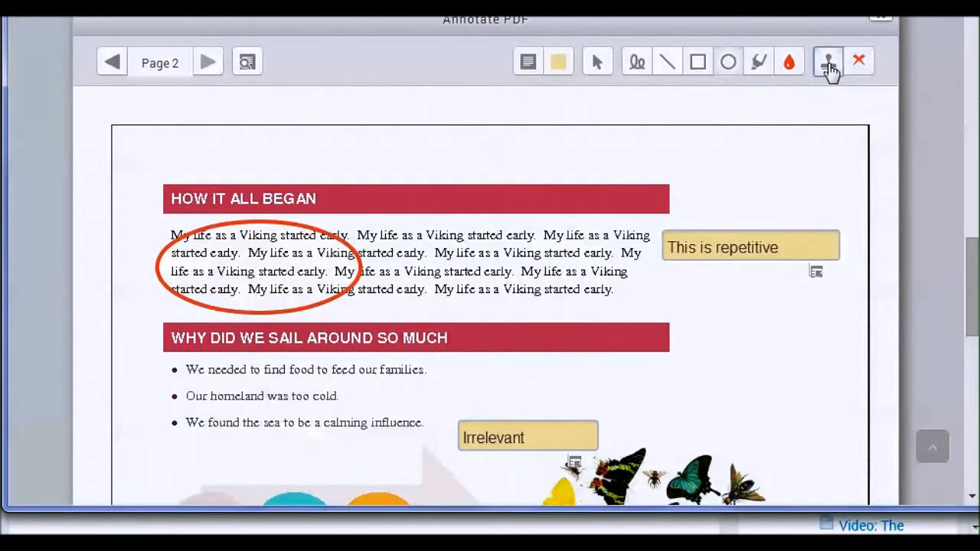
left_click(857, 65)
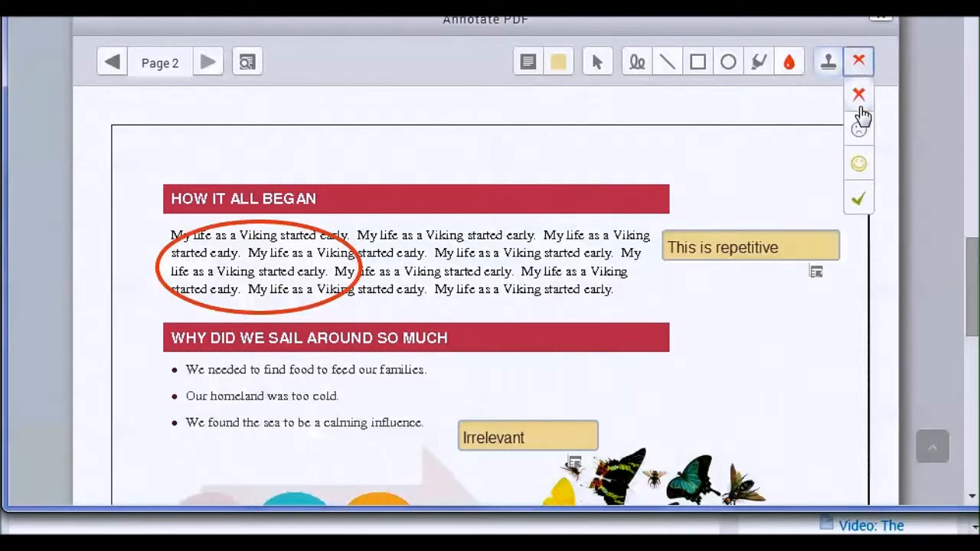
left_click(858, 198)
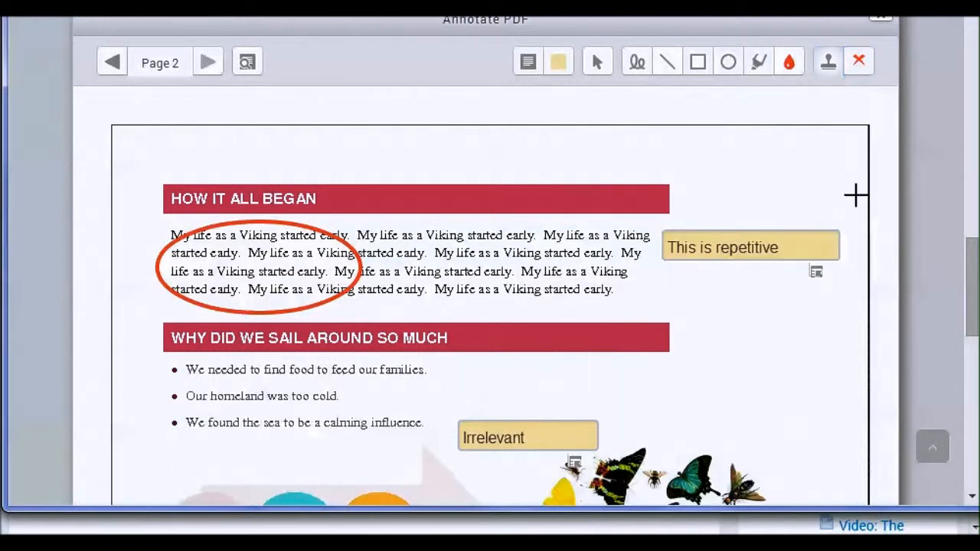
left_click(558, 258)
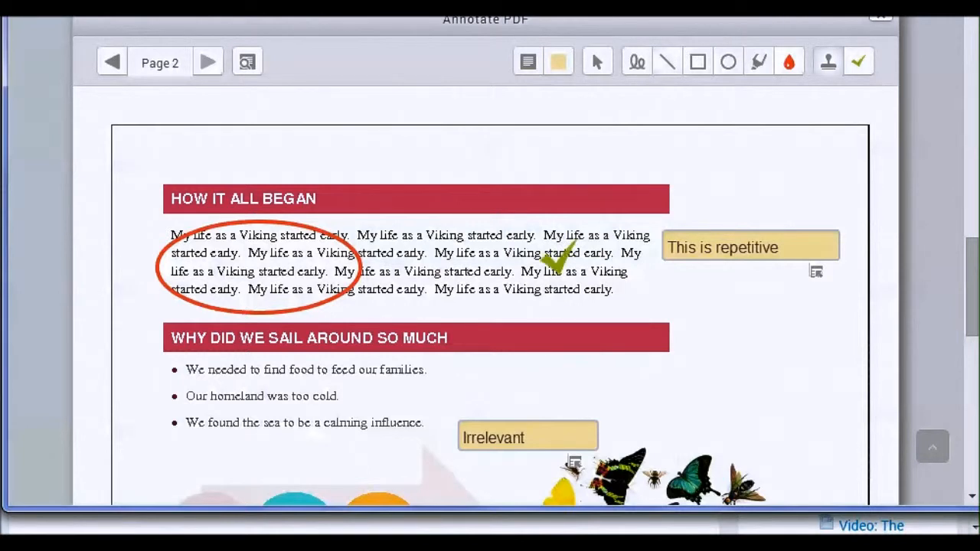
- Stamp a sad face just below the end of the "How It All Began" paragraph and close the PDF editor
left_click(859, 66)
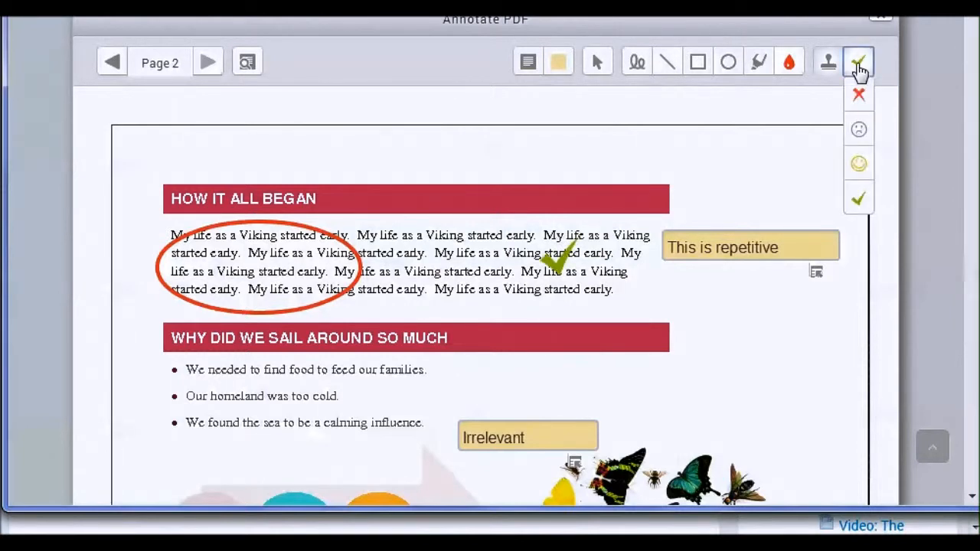
left_click(858, 131)
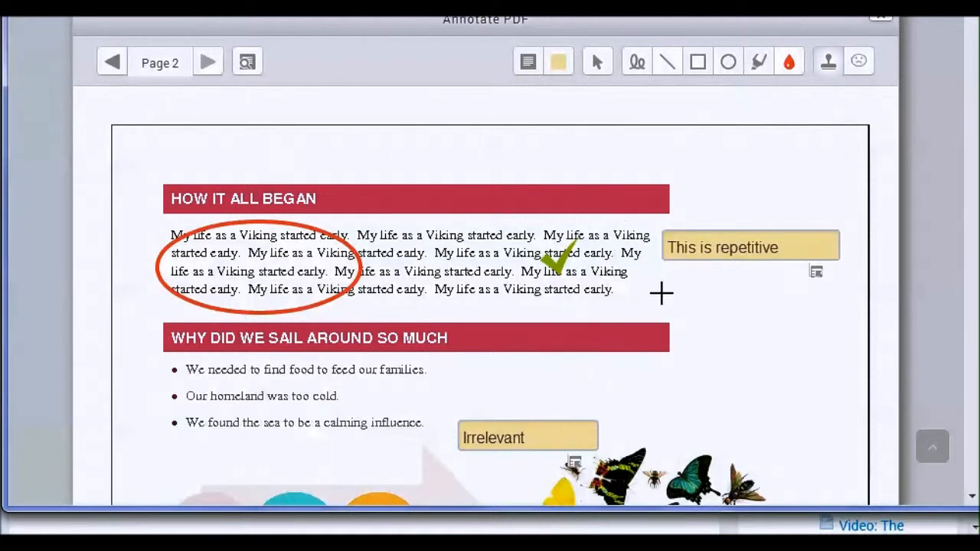
left_click(635, 314)
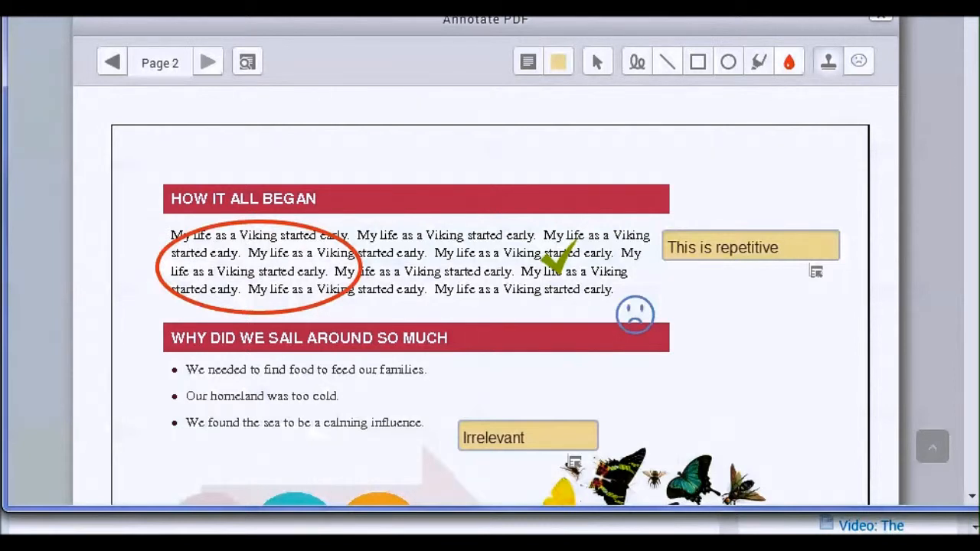
left_click(883, 23)
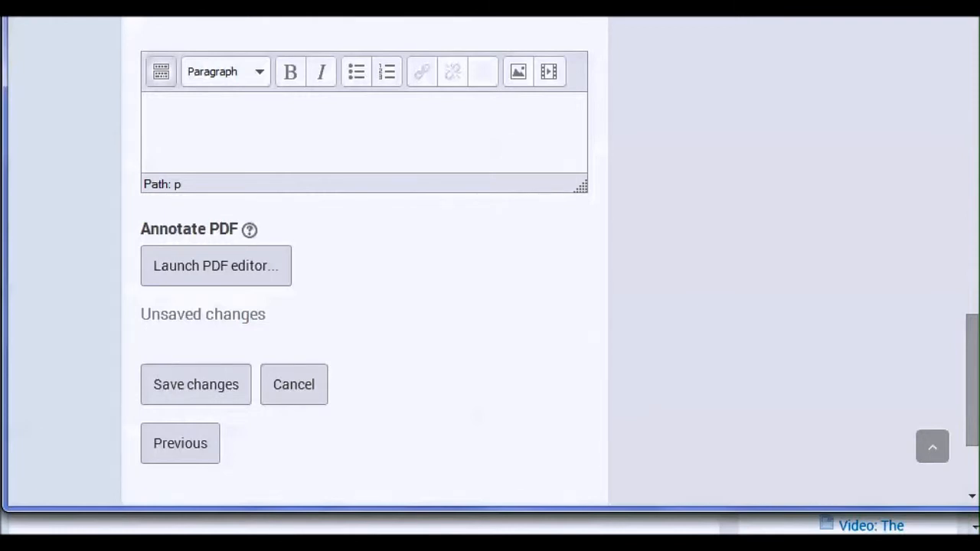
- Set the submission's grade to C-
scroll(626, 118, "up", 4)
left_click(578, 96)
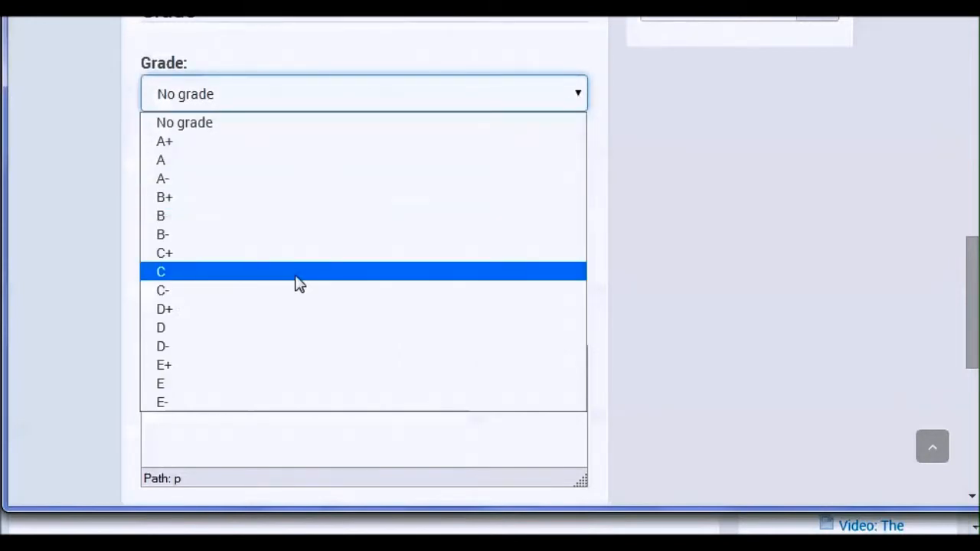
left_click(284, 292)
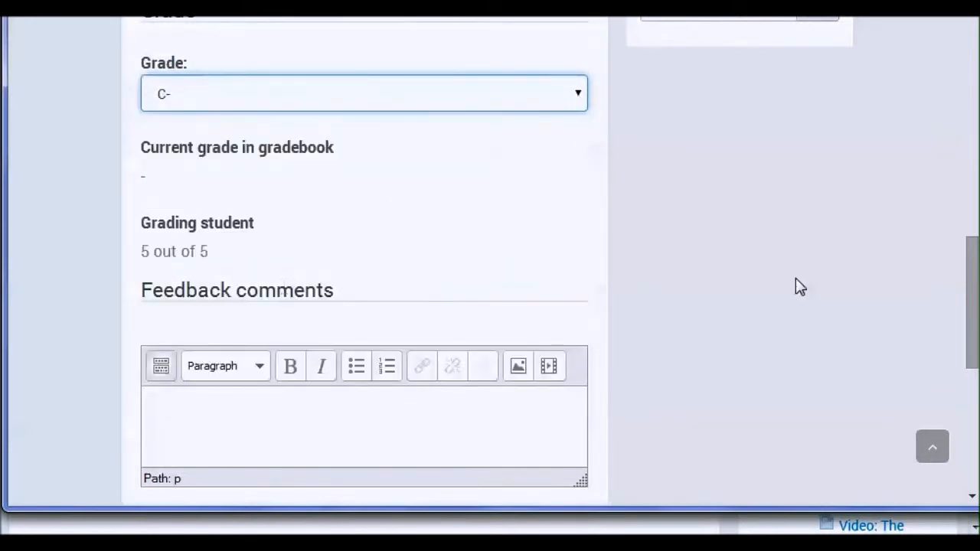
- Enter the feedback comment "Needs more work" and save the grading changes
scroll(796, 279, "down", 3)
left_click(357, 219)
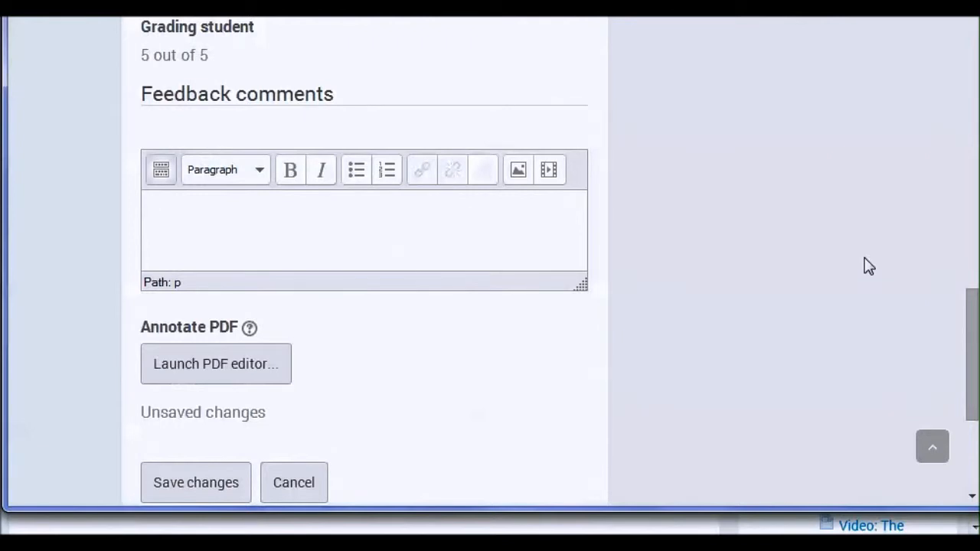
type("Needs more work")
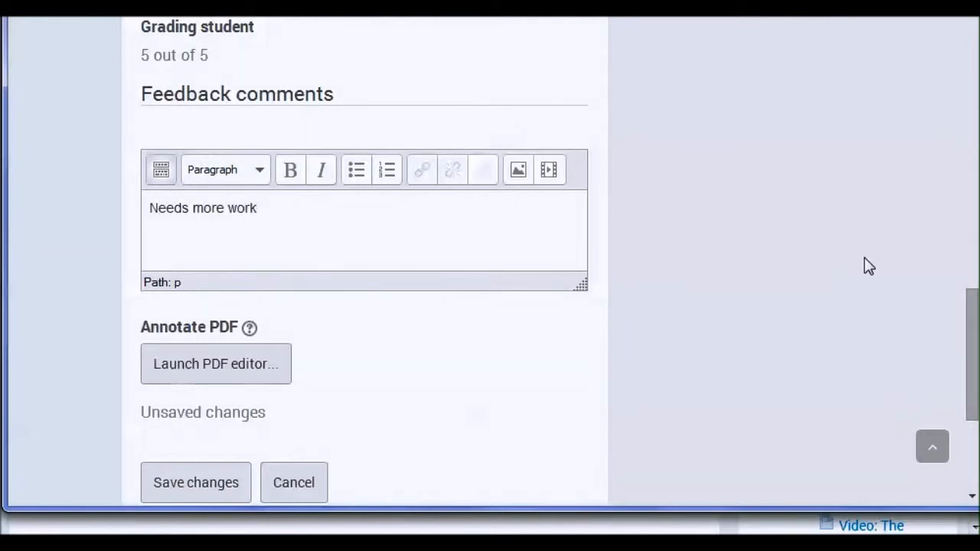
scroll(783, 249, "down", 2)
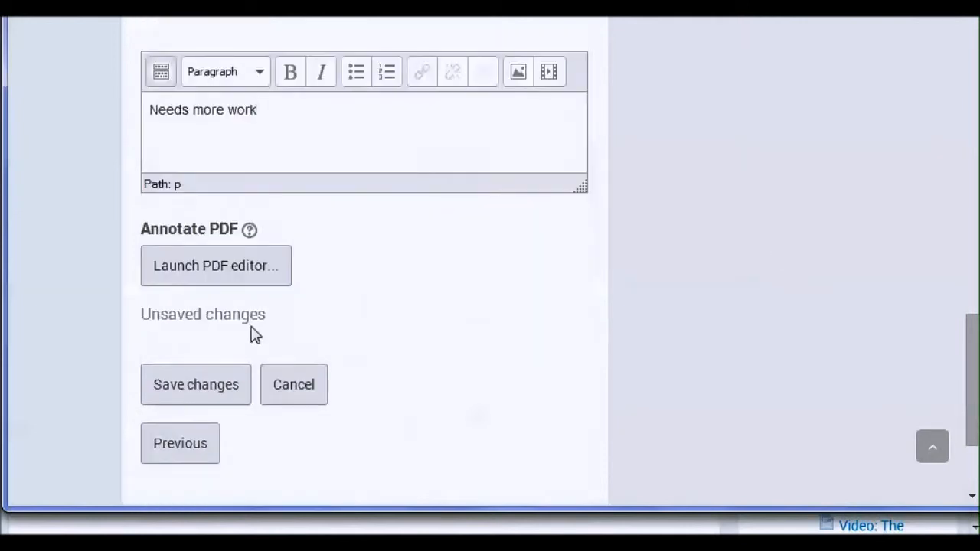
left_click(201, 389)
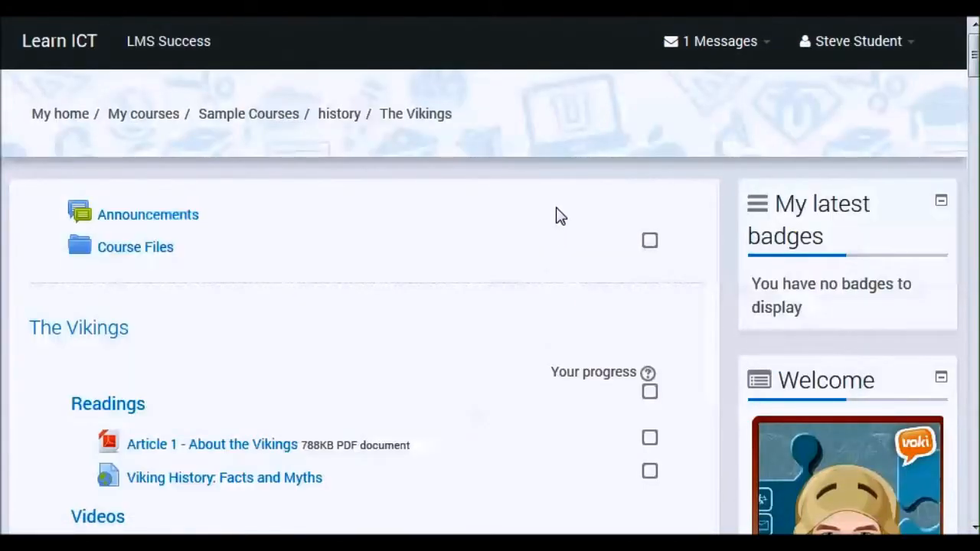
- In the student's view of the course, open the Vikings assignment and examine its submission status and teacher feedback
scroll(555, 213, "down", 4)
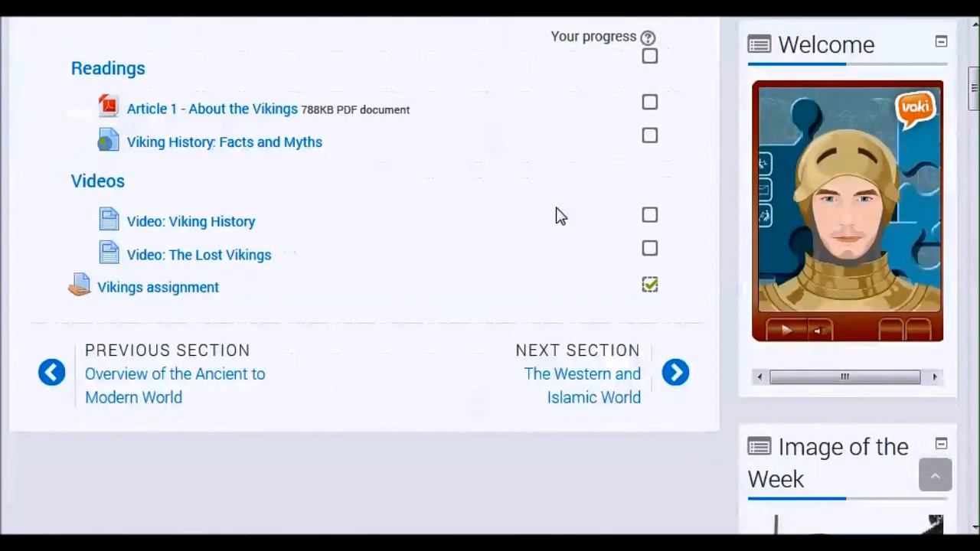
left_click(363, 281)
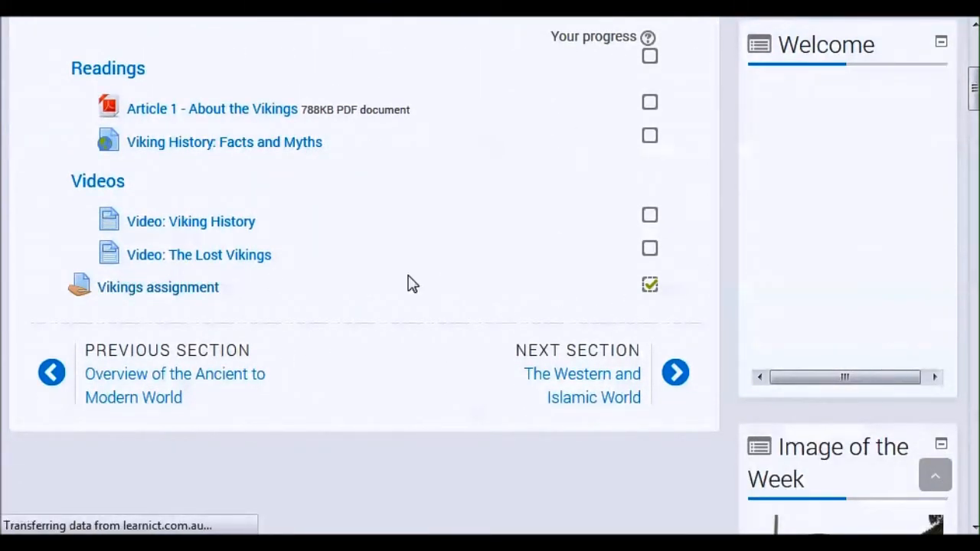
scroll(406, 282, "down", 3)
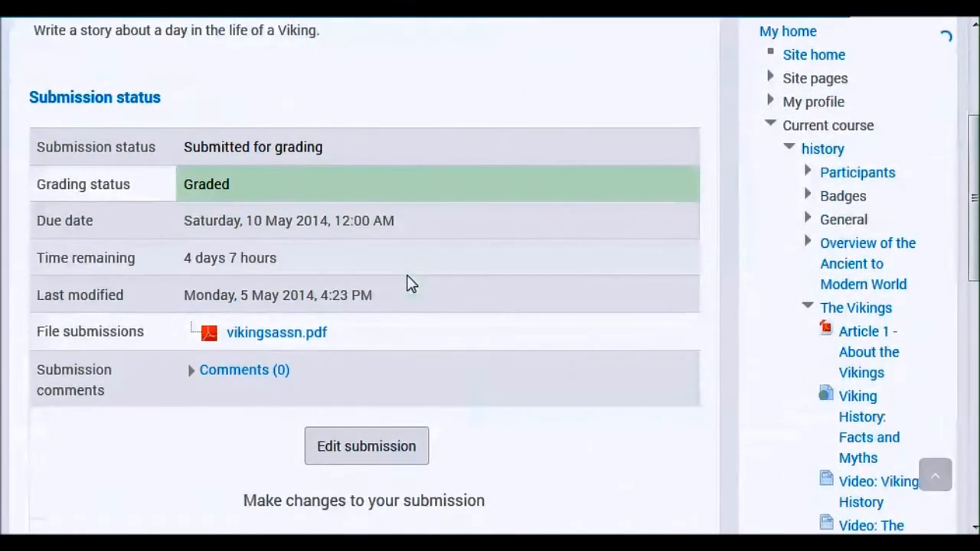
scroll(414, 275, "down", 2)
scroll(519, 276, "down", 5)
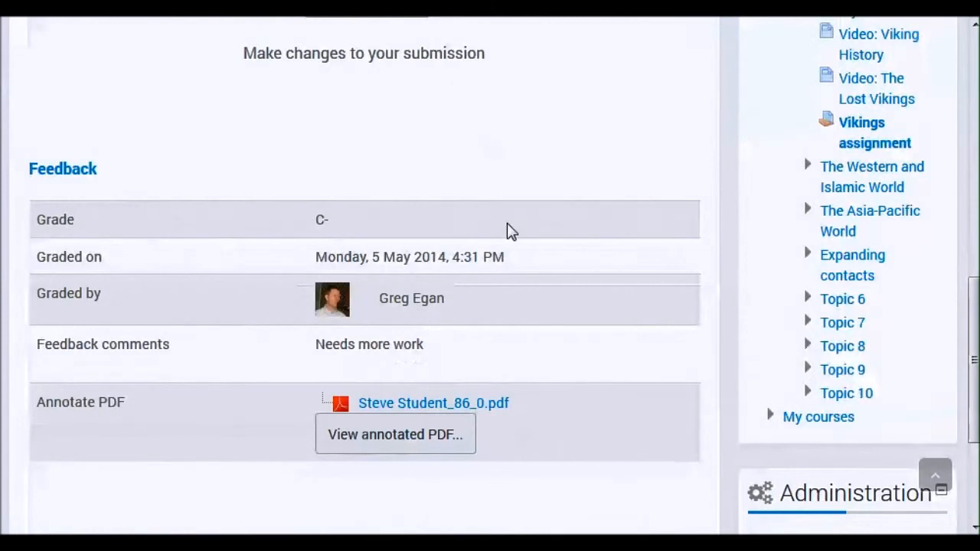
scroll(551, 240, "down", 2)
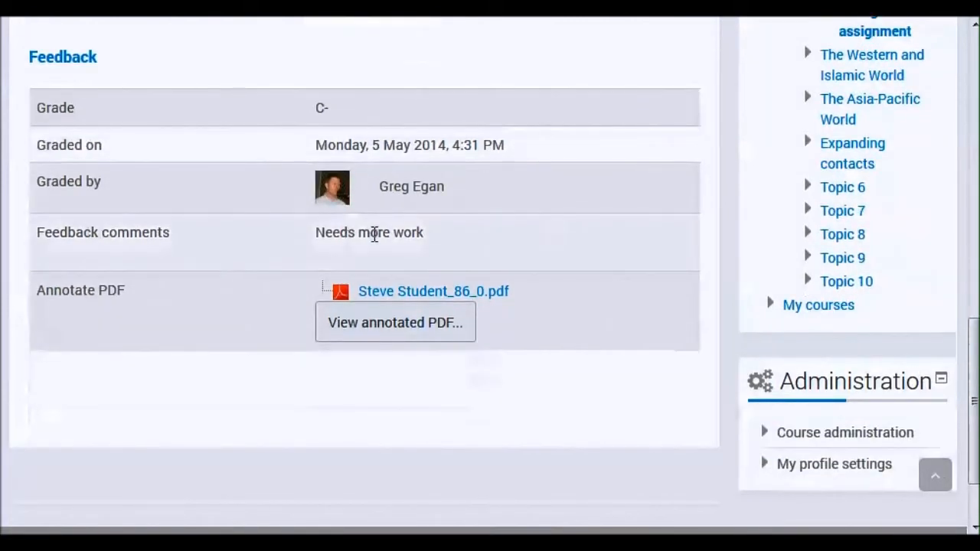
- Open the annotated PDF from the feedback and show page 2 with the teacher's annotations
left_click(392, 325)
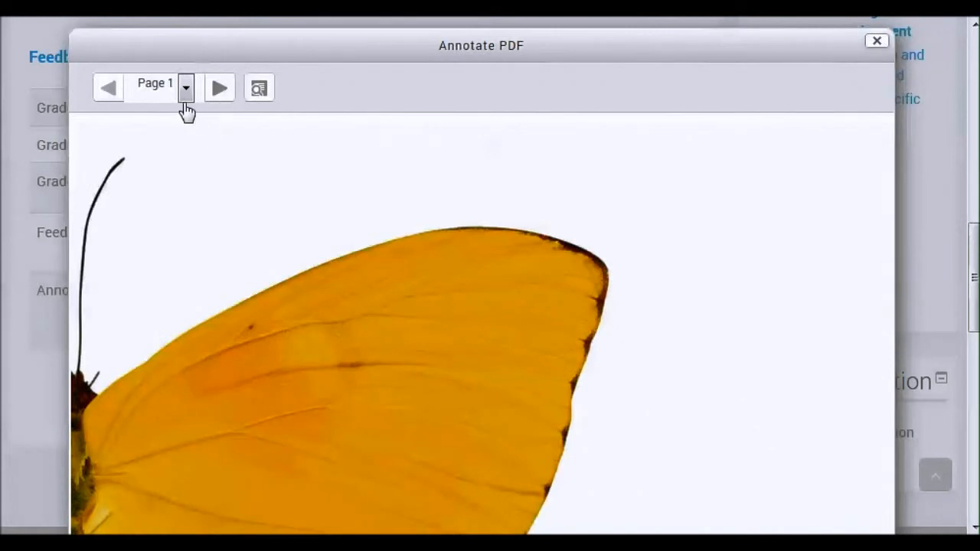
left_click(220, 90)
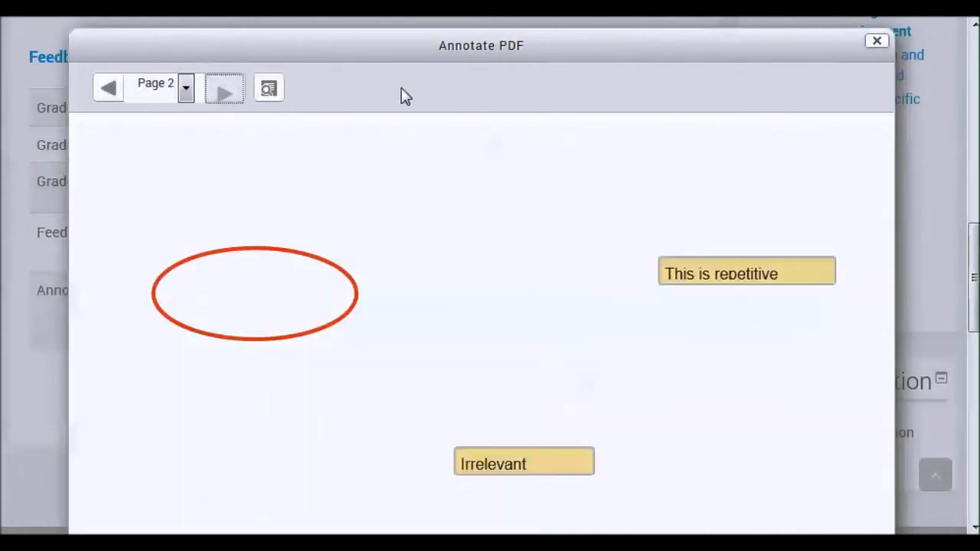